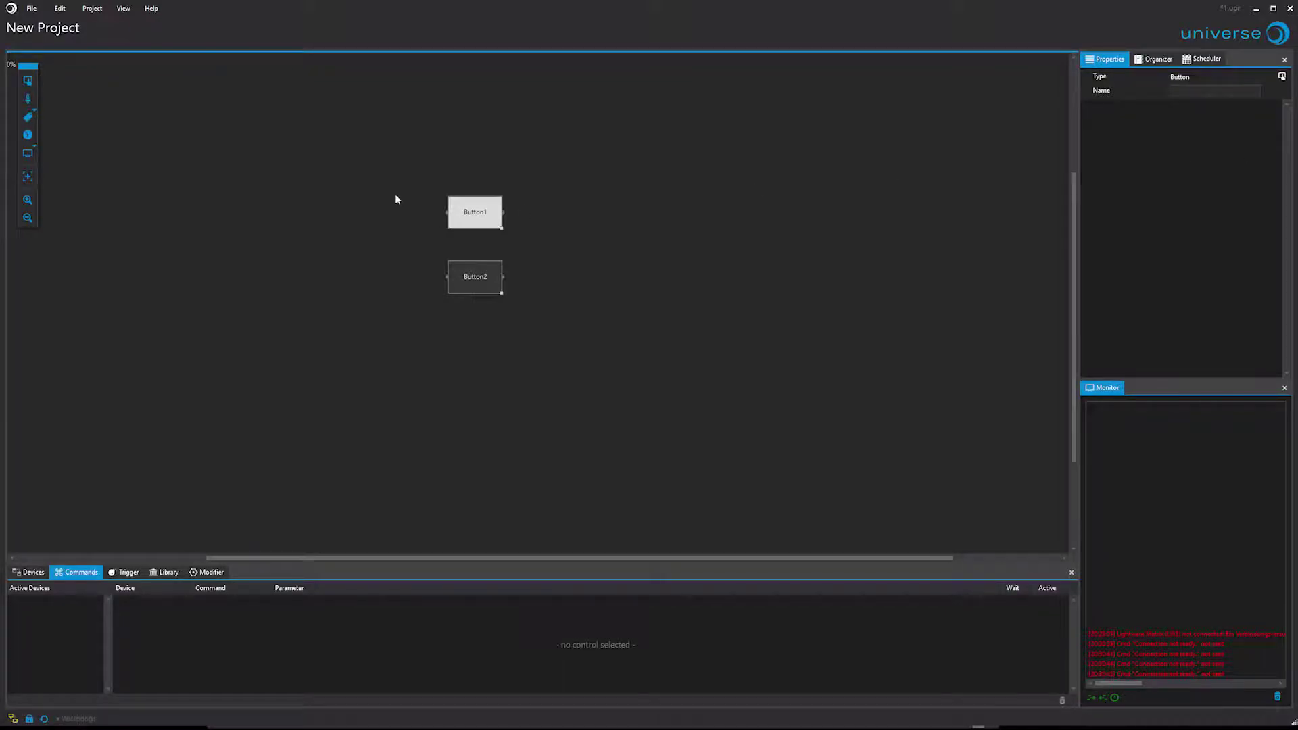
Compare the existing settings of Button1 and Button2 on the stage
left_click(473, 213)
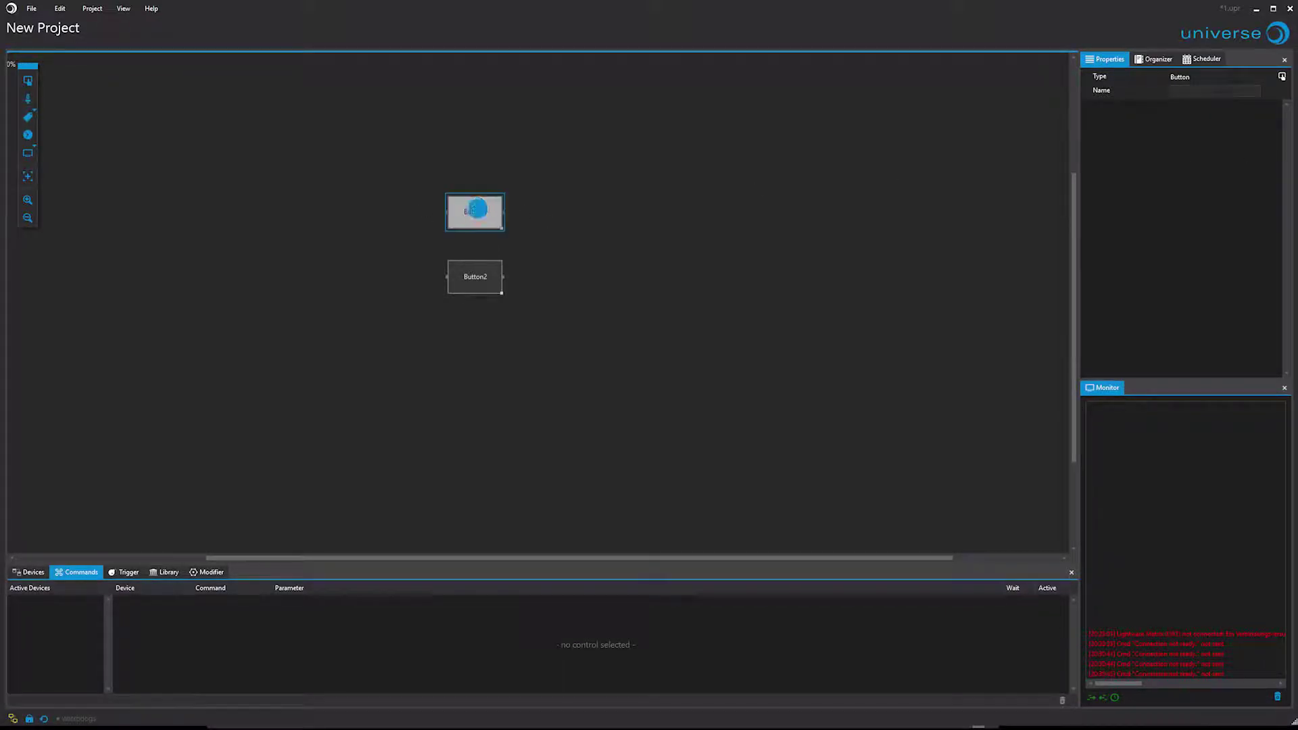
left_click(477, 274)
left_click(482, 218)
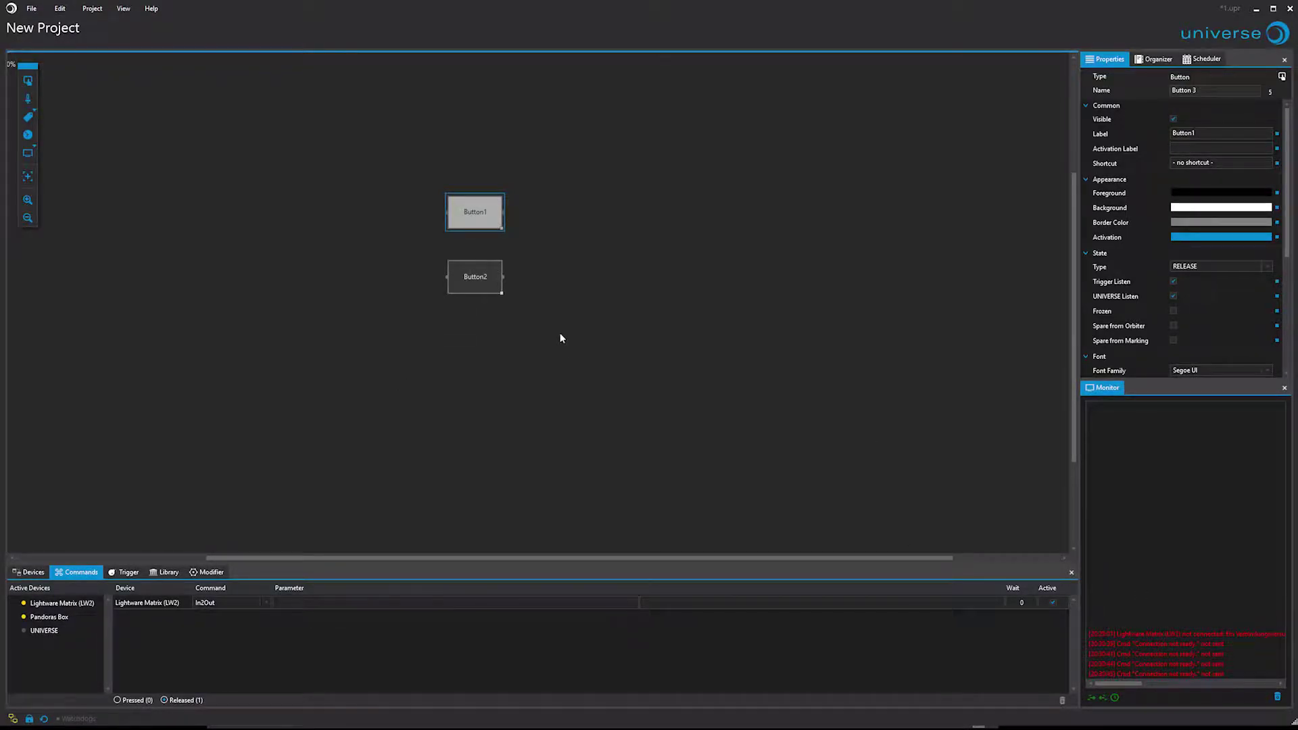
left_click(483, 282)
left_click(472, 206)
left_click(470, 281)
left_click(470, 208)
Place a new button left of Button1, labelled Start, with a green background
left_click(30, 79)
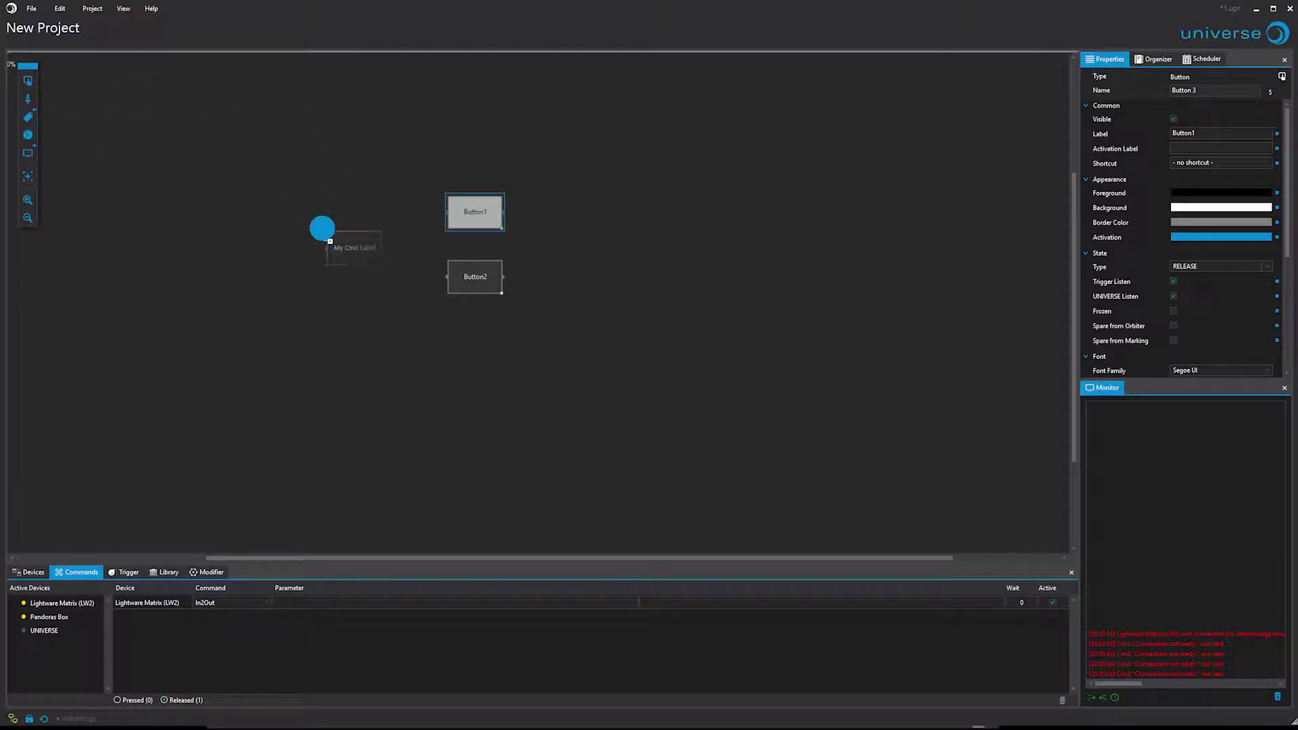
left_click_drag(30, 79, 325, 221)
left_click(362, 262)
left_click(1197, 133)
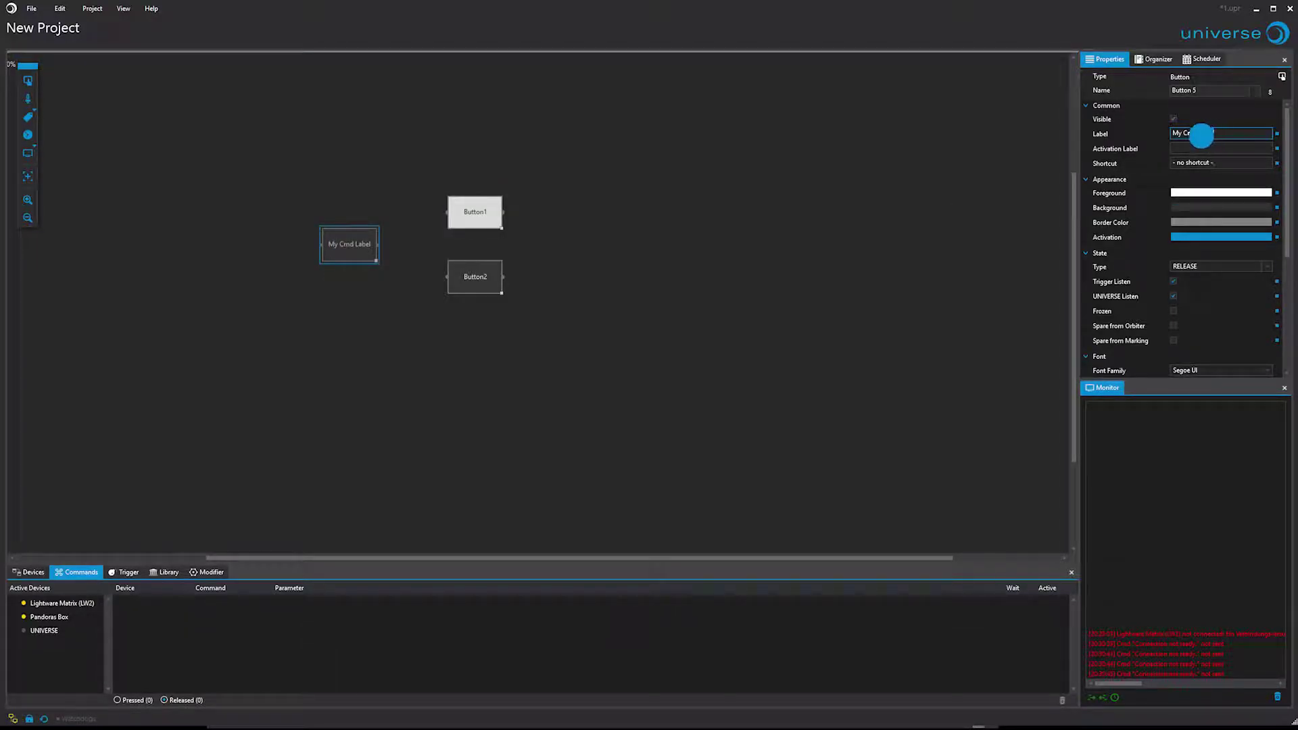
type("Start")
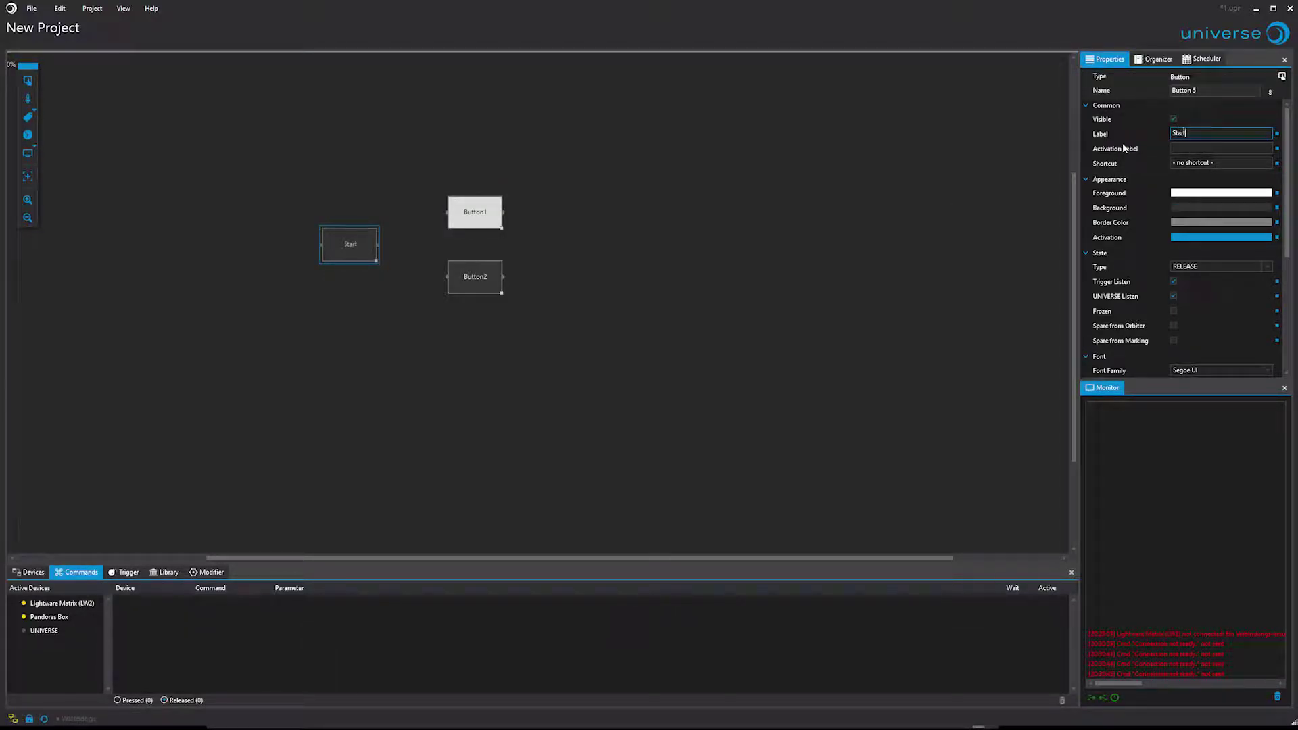
left_click(1253, 206)
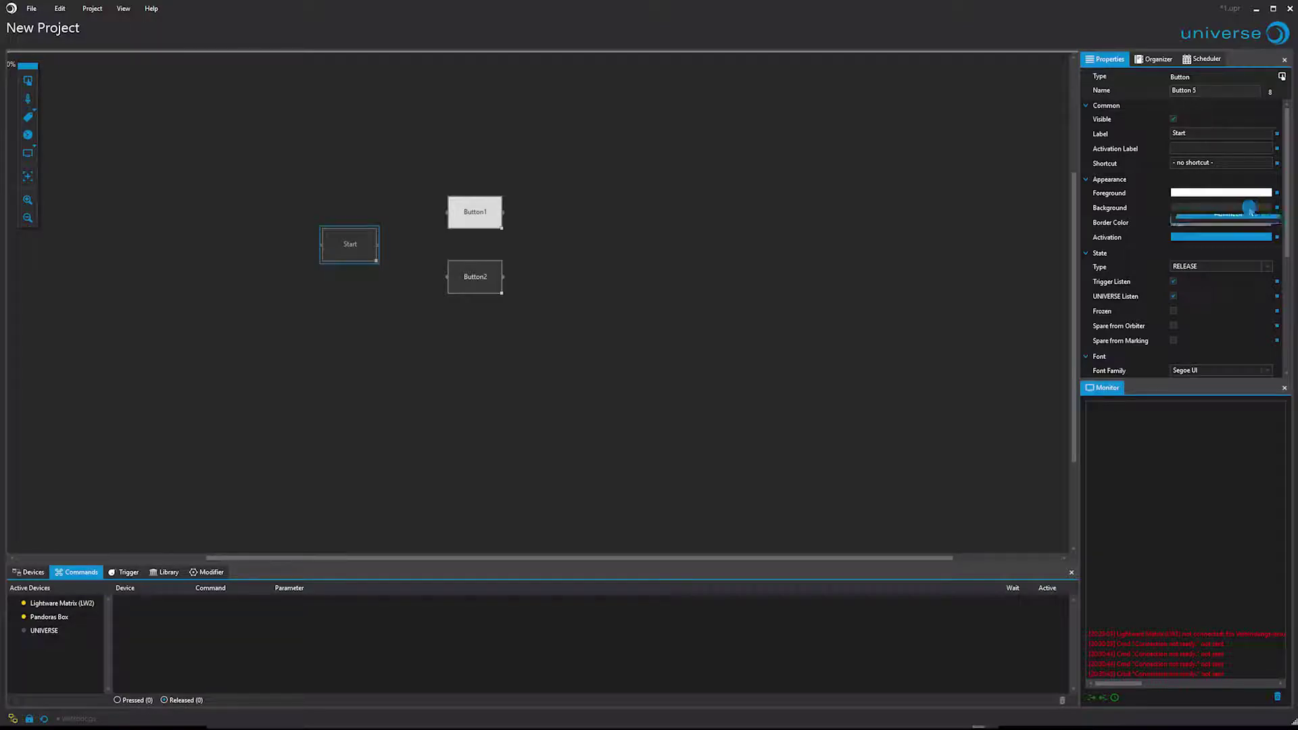
left_click(1238, 236)
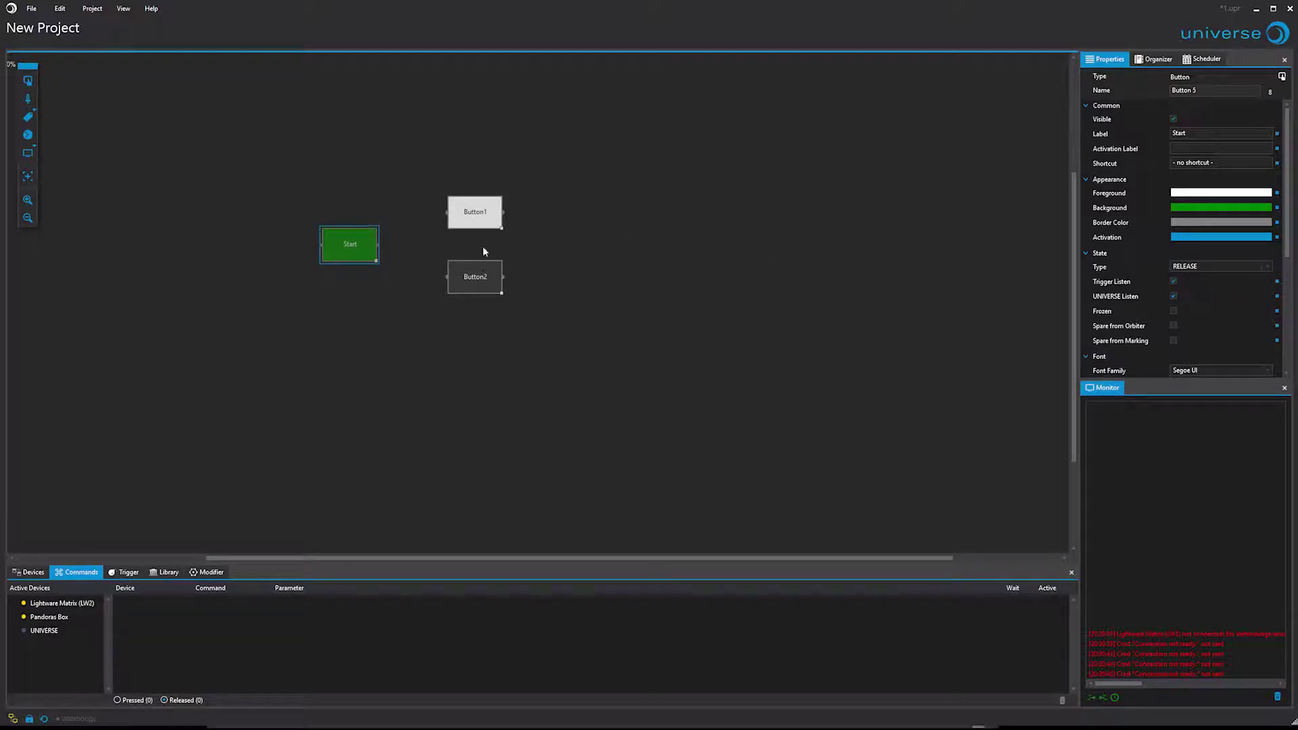
left_click(398, 268)
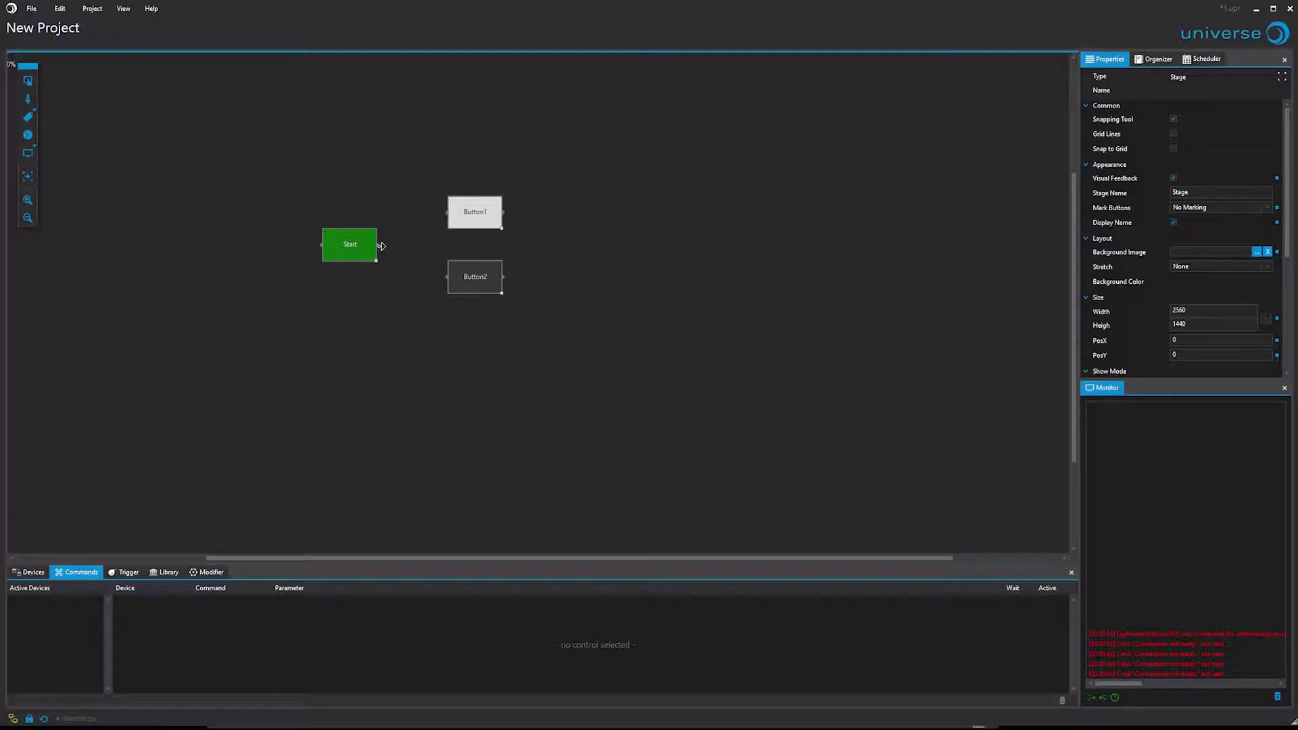
Connect Start to Button1 and Button2, then press Start repeatedly to confirm both fire
mouse_move(380, 245)
left_mouse_down()
mouse_move(403, 254)
mouse_move(447, 212)
left_mouse_up()
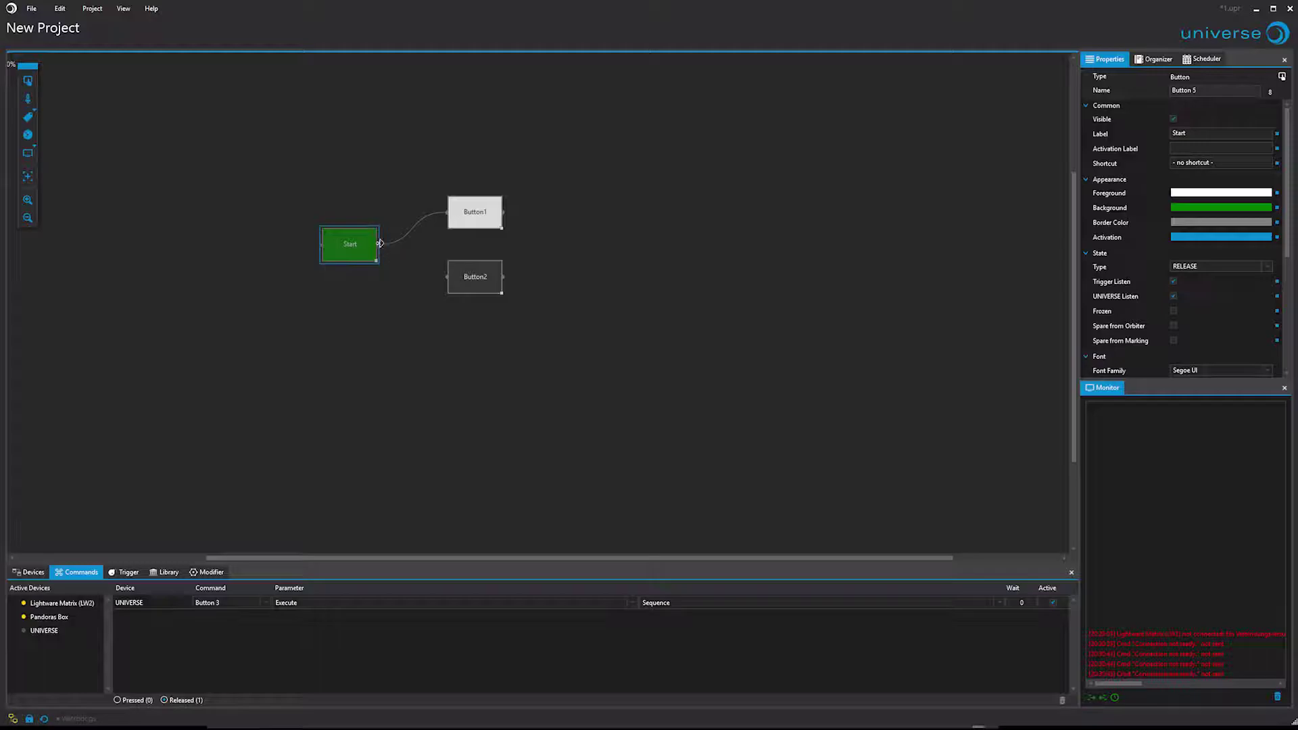
left_click_drag(380, 244, 448, 278)
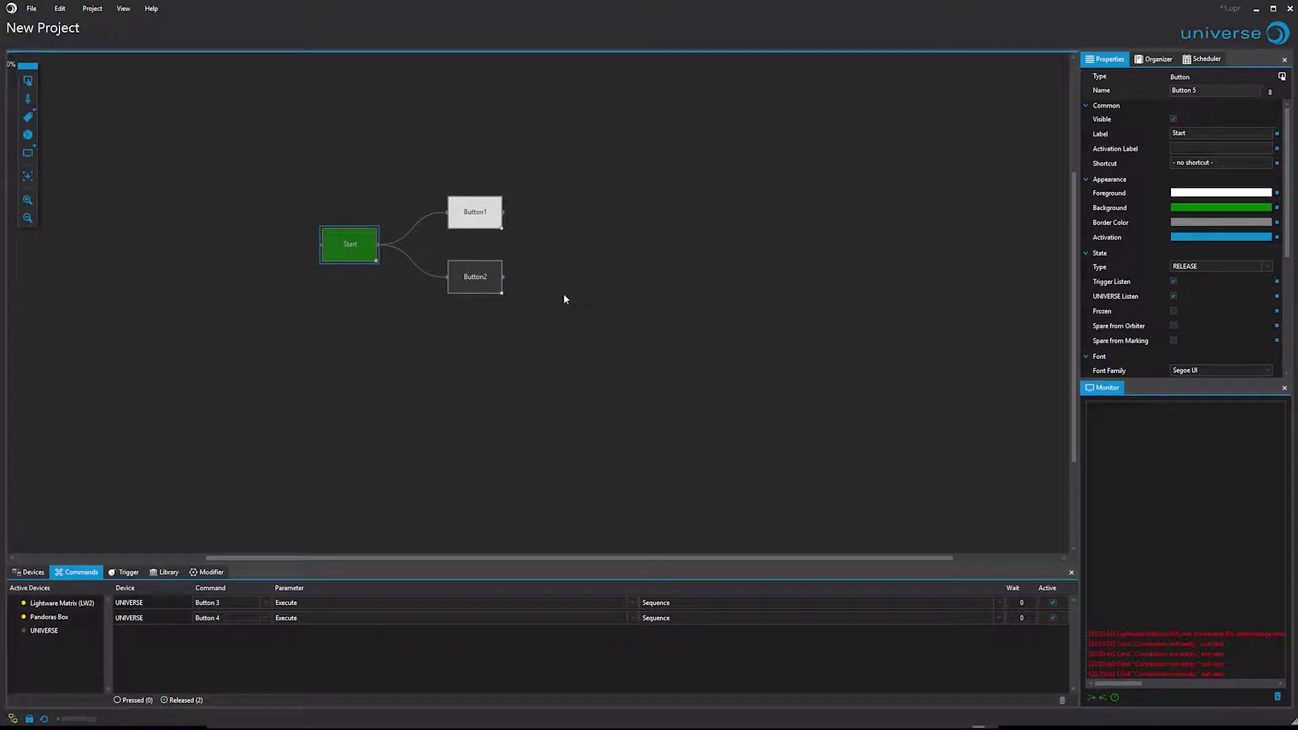
left_click(360, 251)
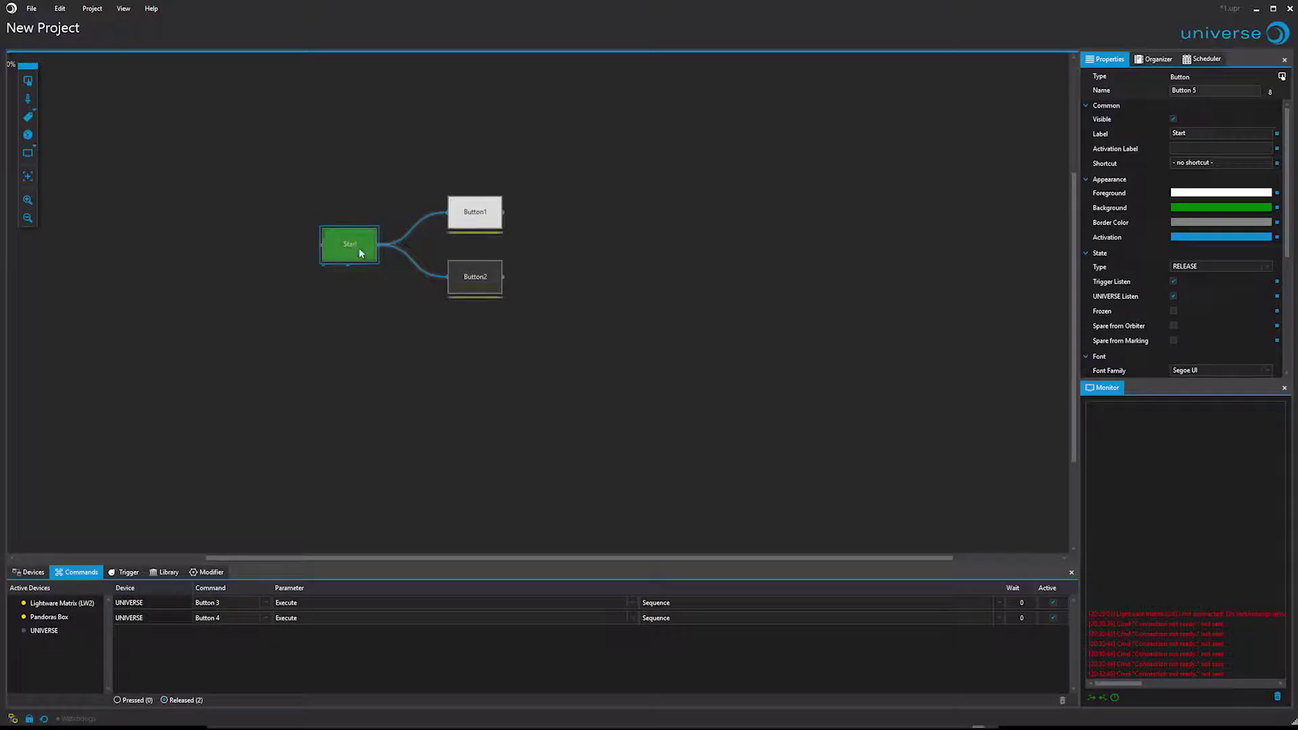
left_click(359, 248)
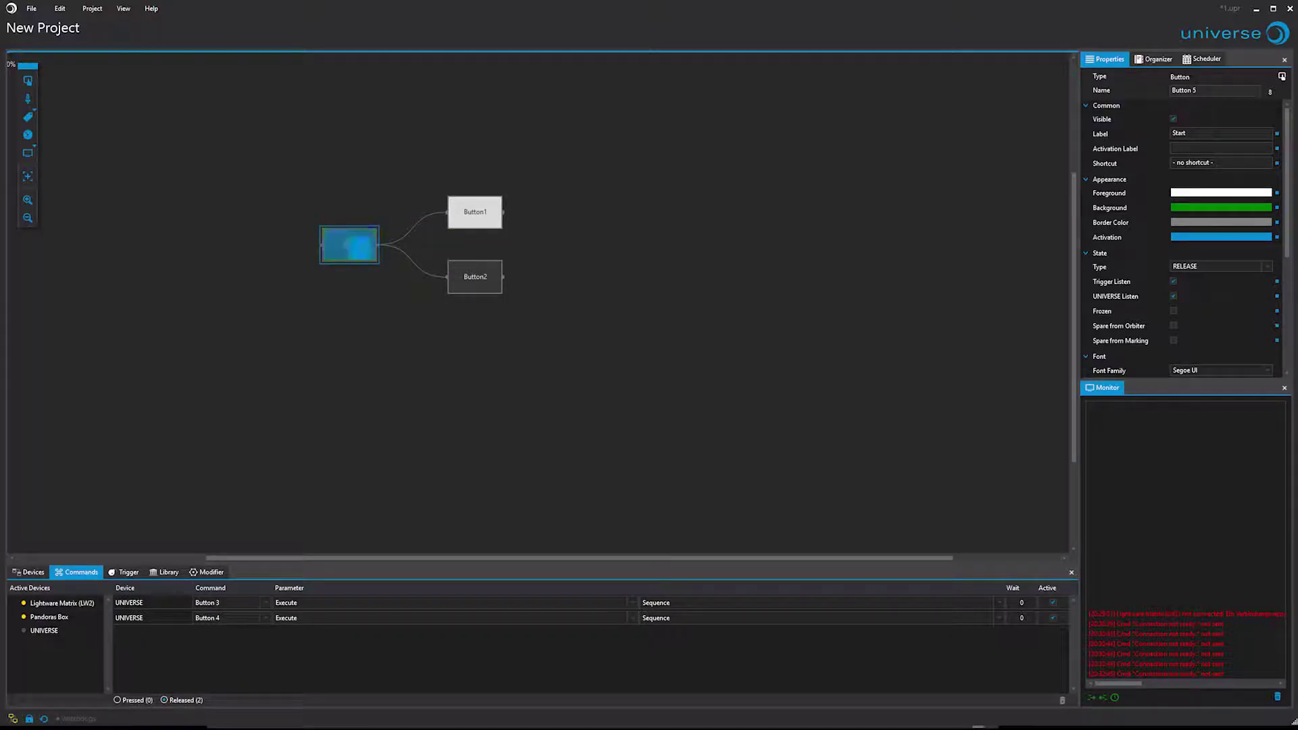
left_click(359, 249)
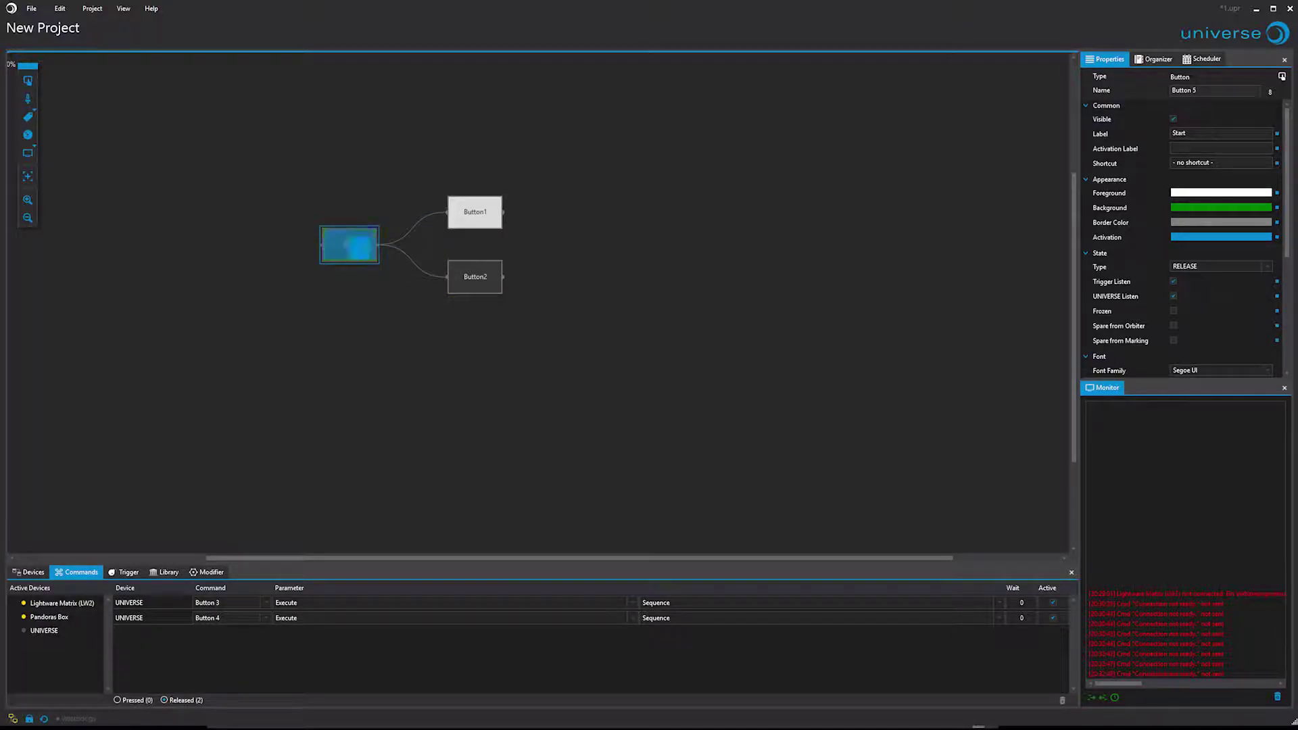
left_click(360, 252)
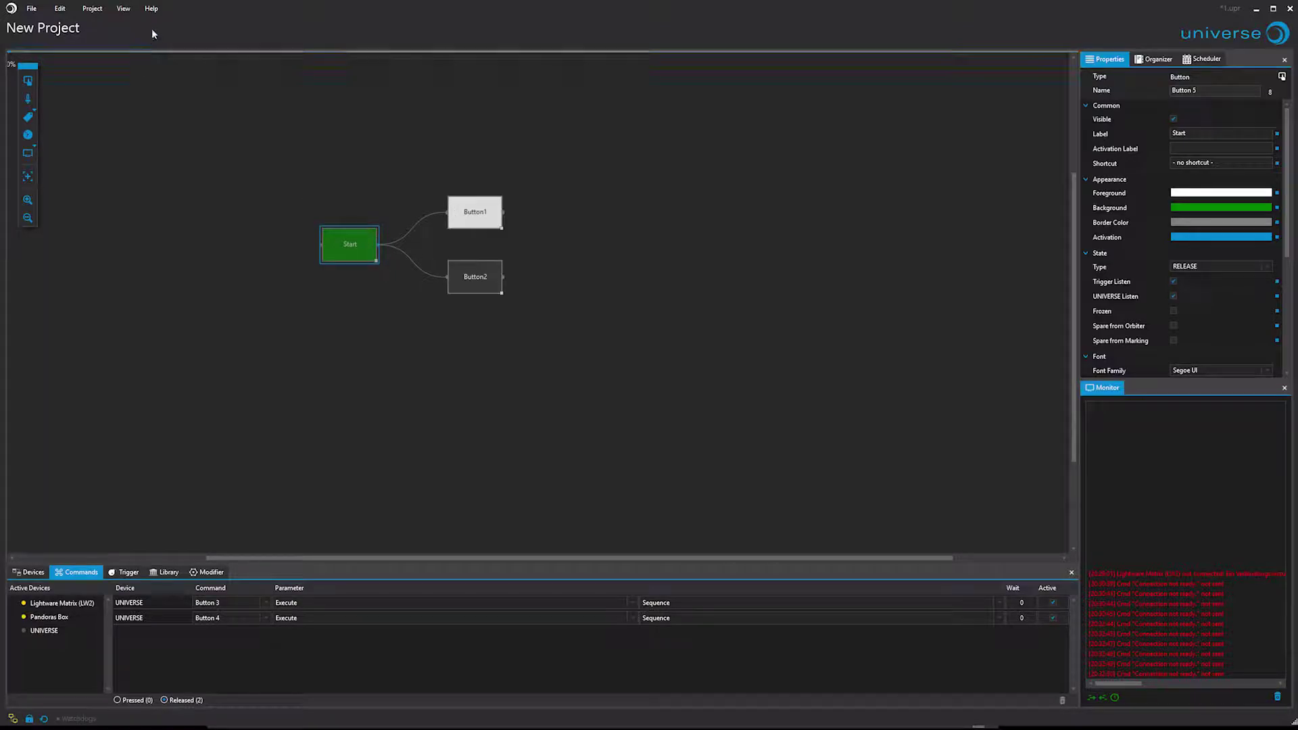
left_click(124, 8)
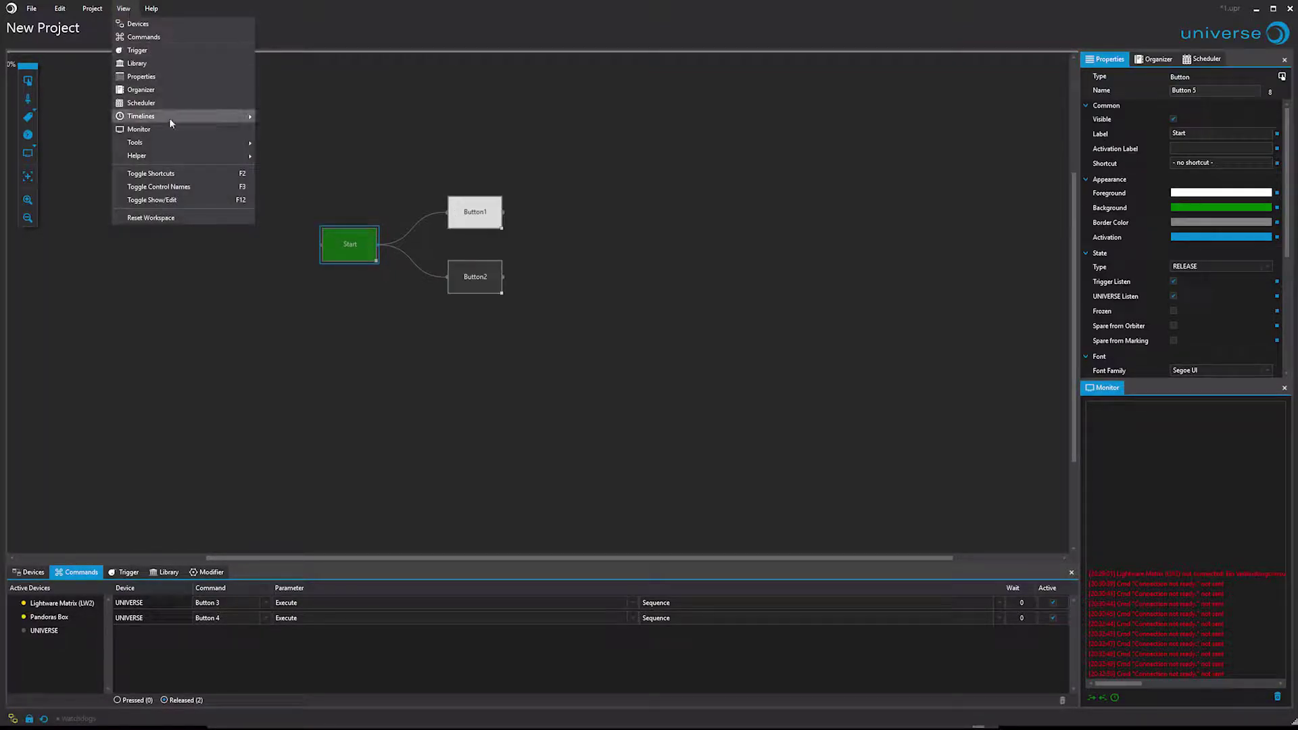
mouse_move(137, 155)
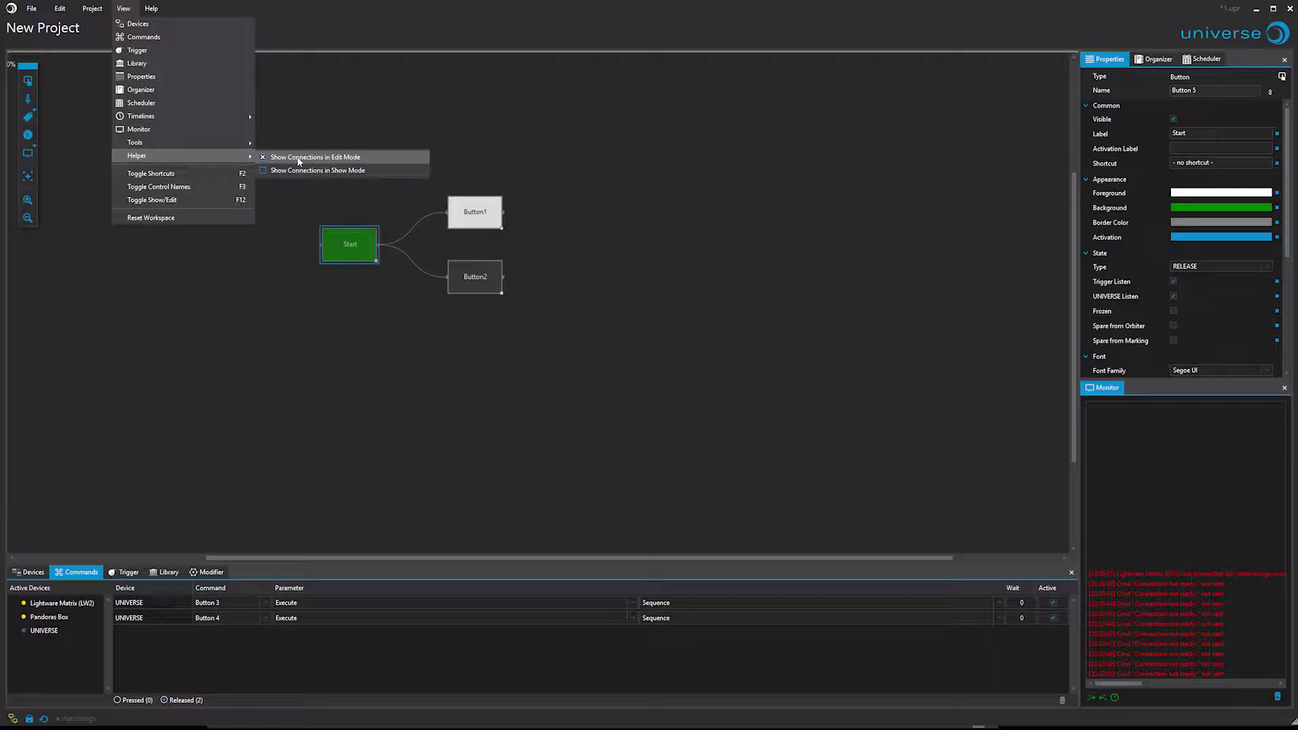
left_click(314, 157)
left_click(124, 9)
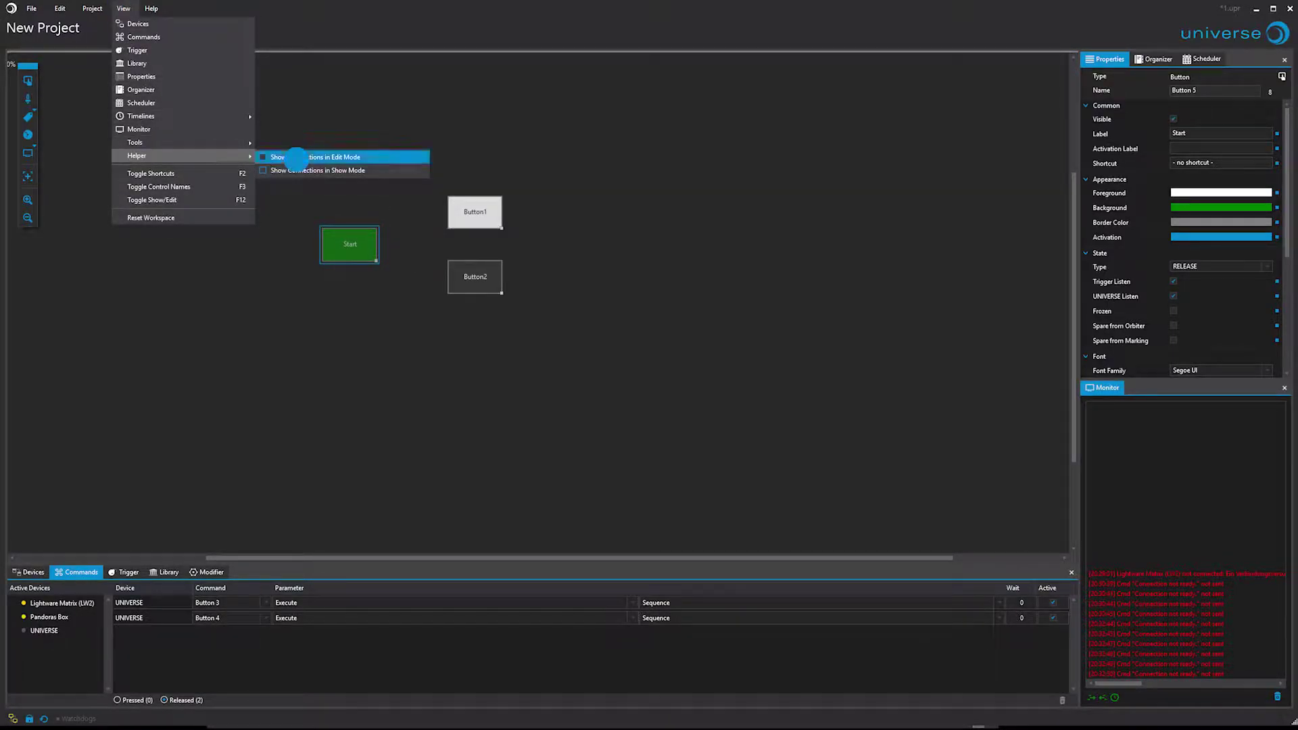
left_click(299, 158)
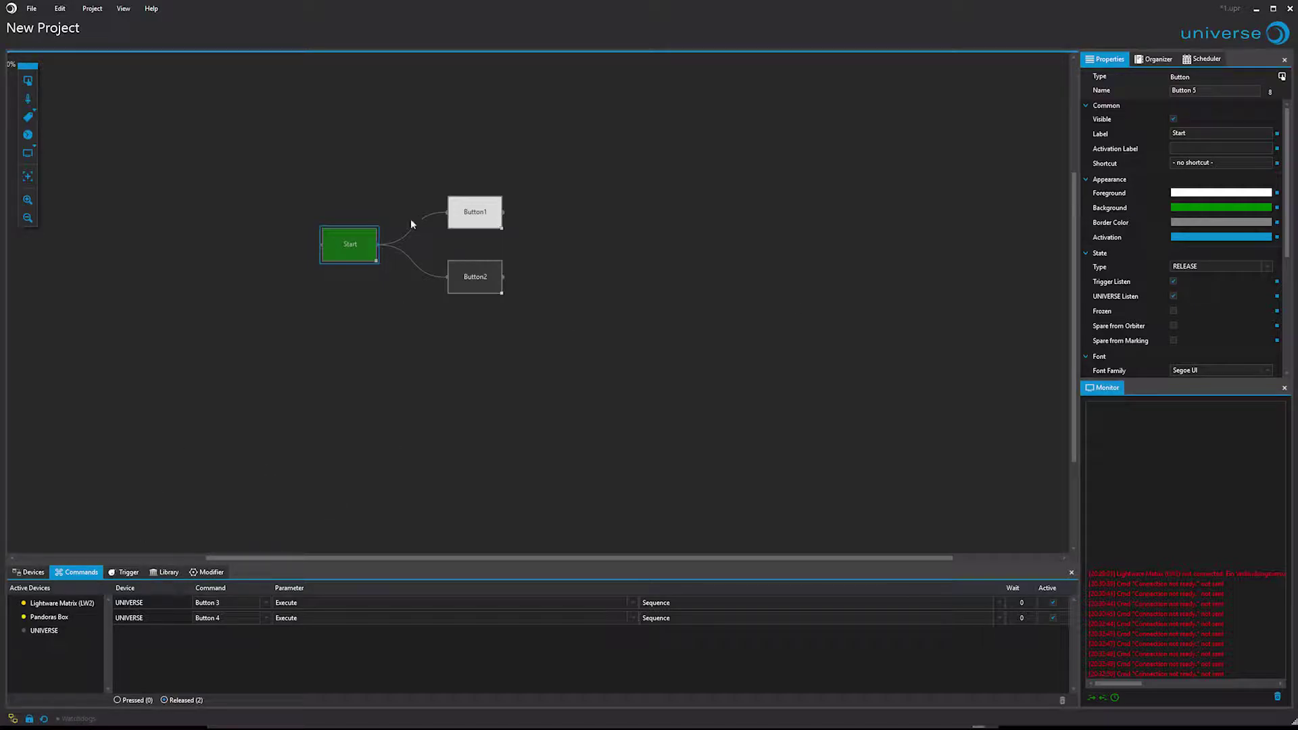
Add a UNIVERSE command to Start's list and delete the unwanted Switch to Stage command
left_click_drag(43, 630, 150, 634)
left_click(263, 634)
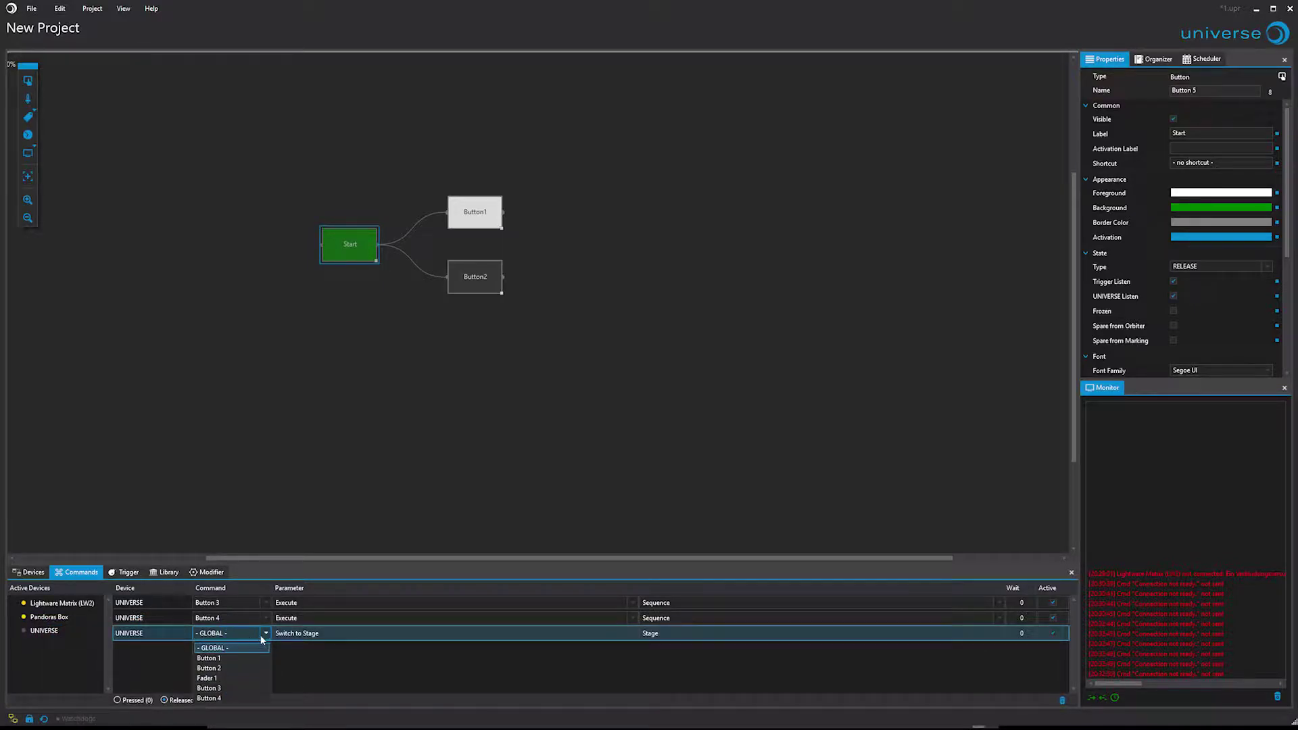
left_click(138, 646)
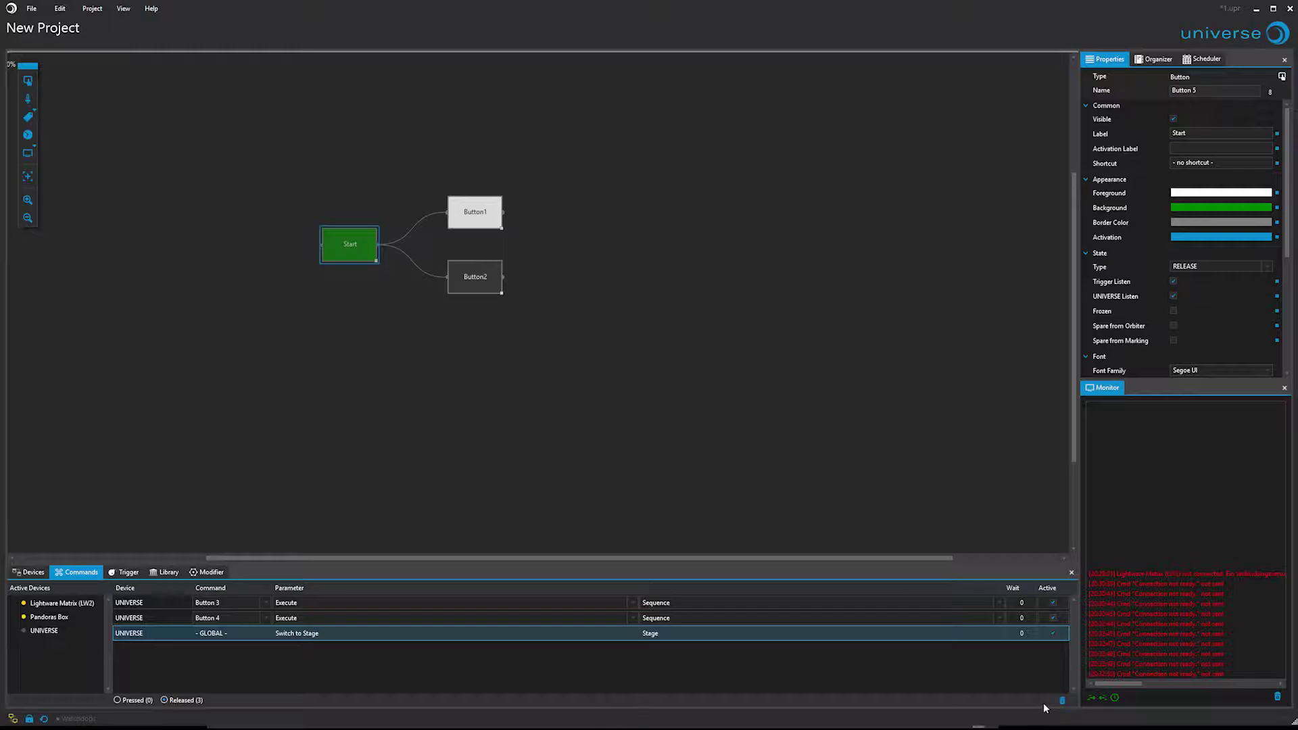
left_click(1062, 699)
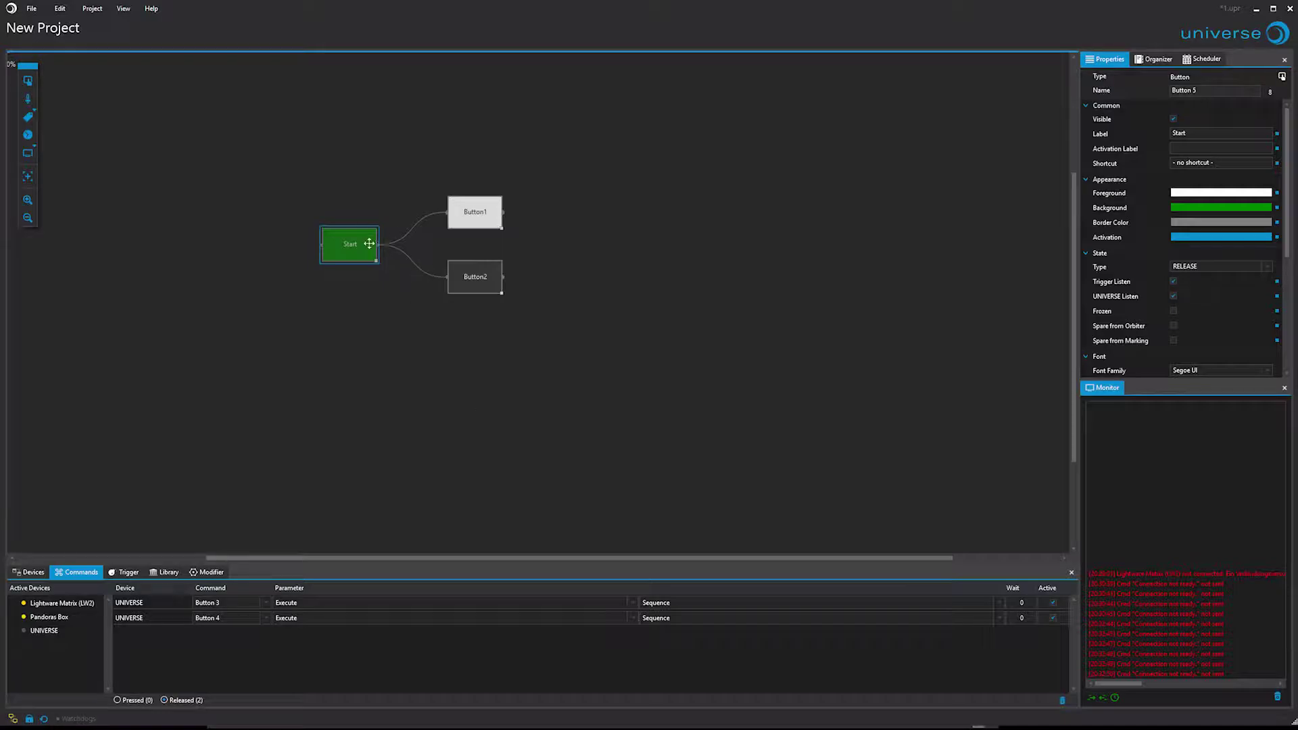
left_click(343, 247)
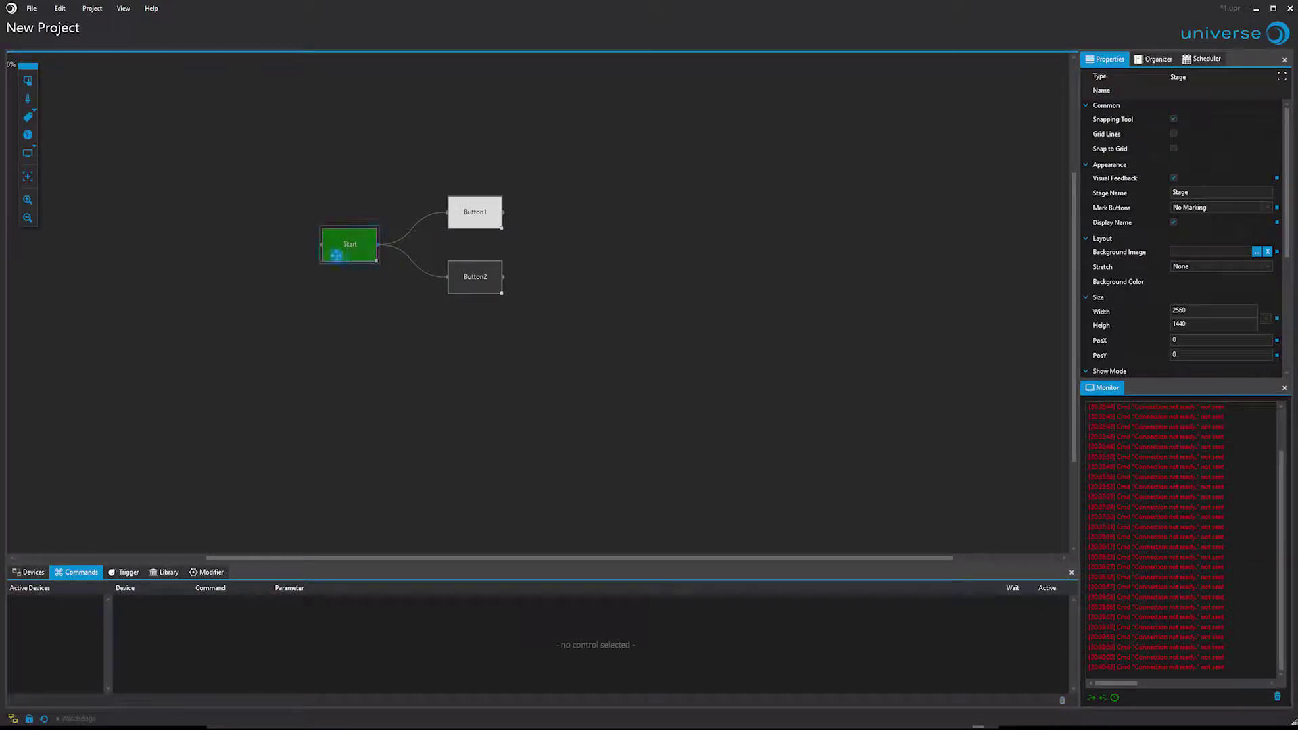
left_click(707, 608)
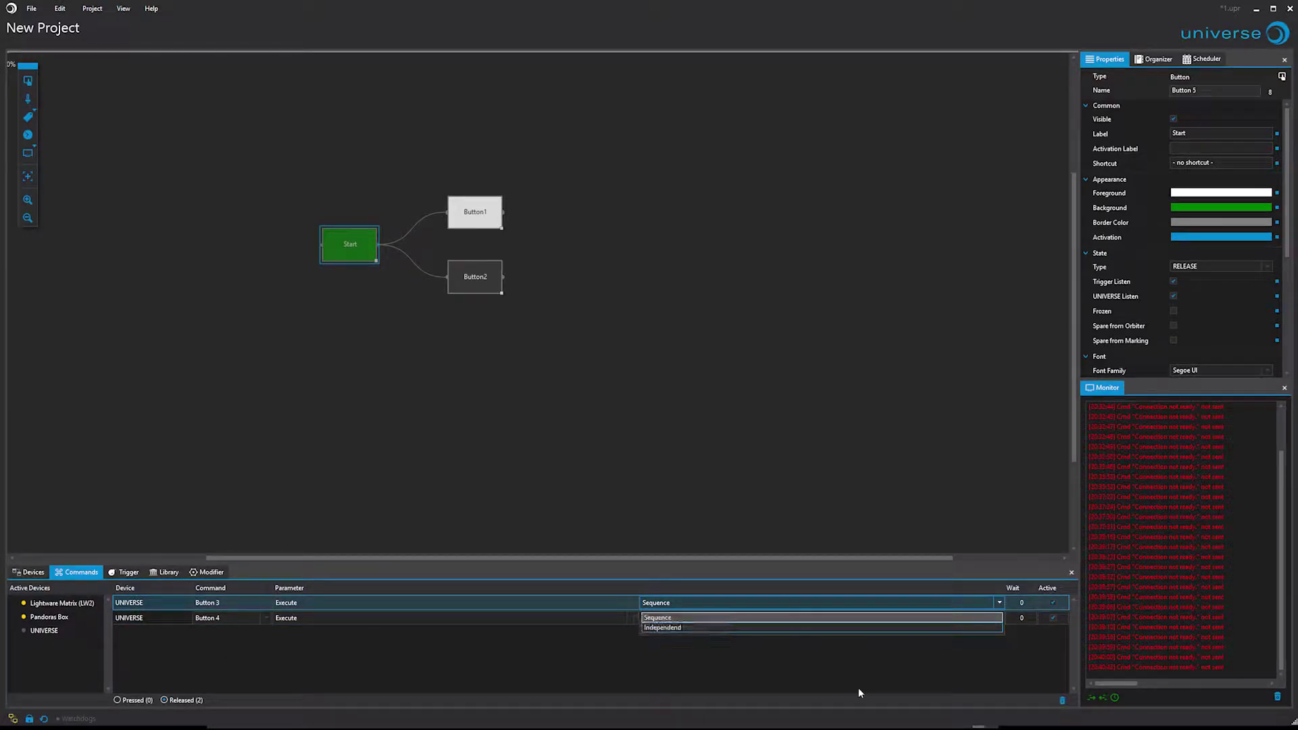
left_click(825, 616)
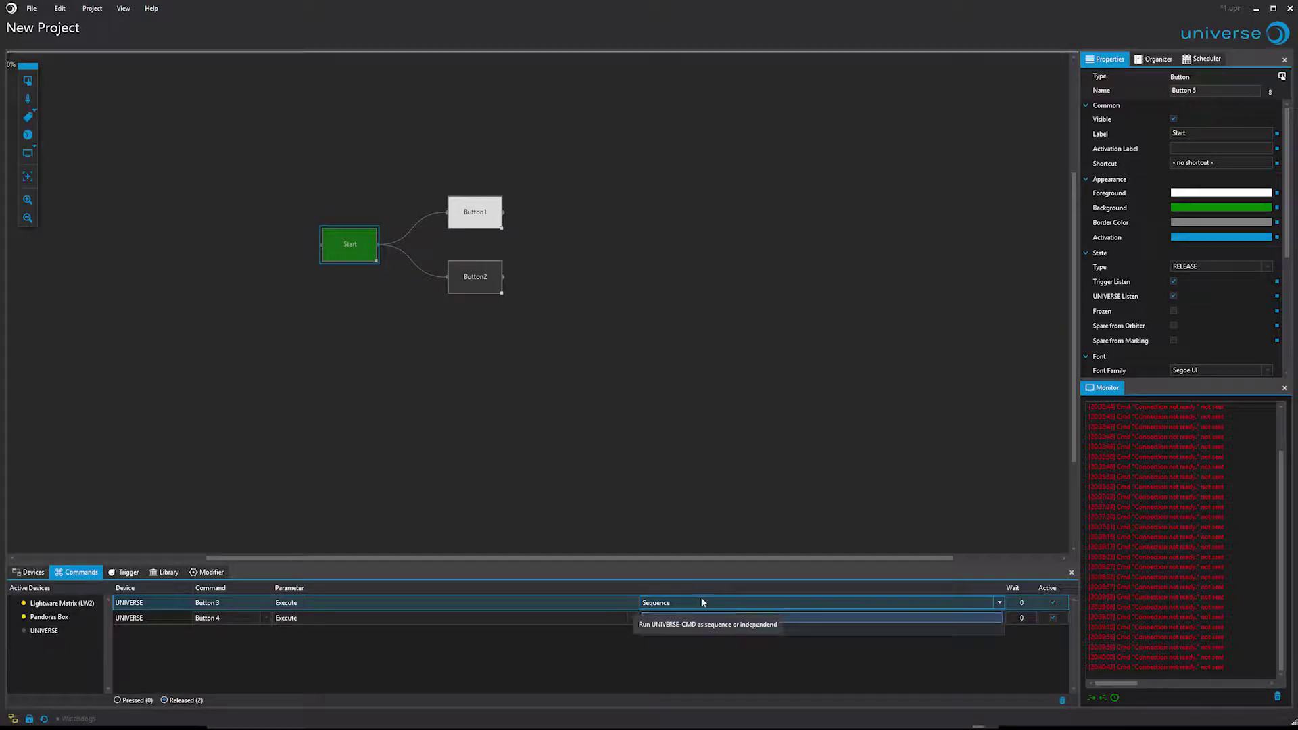
left_click(487, 216)
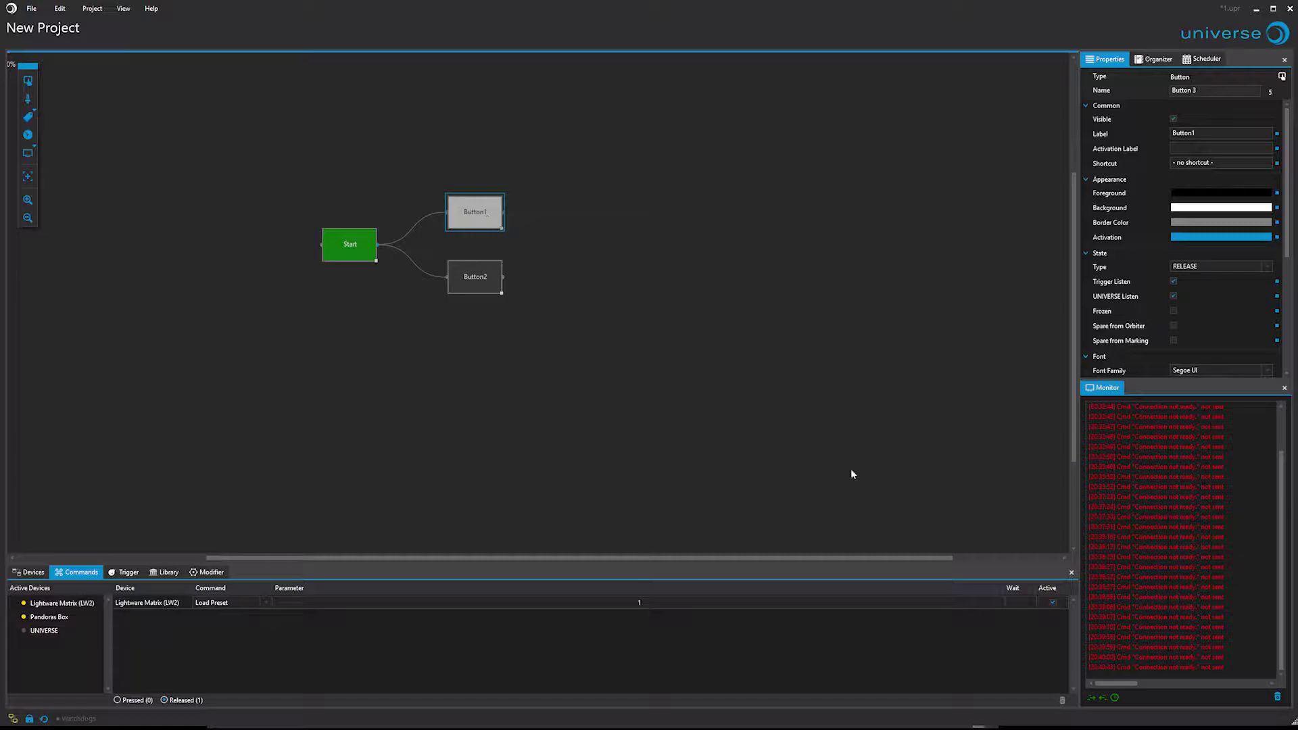
left_click(1011, 604)
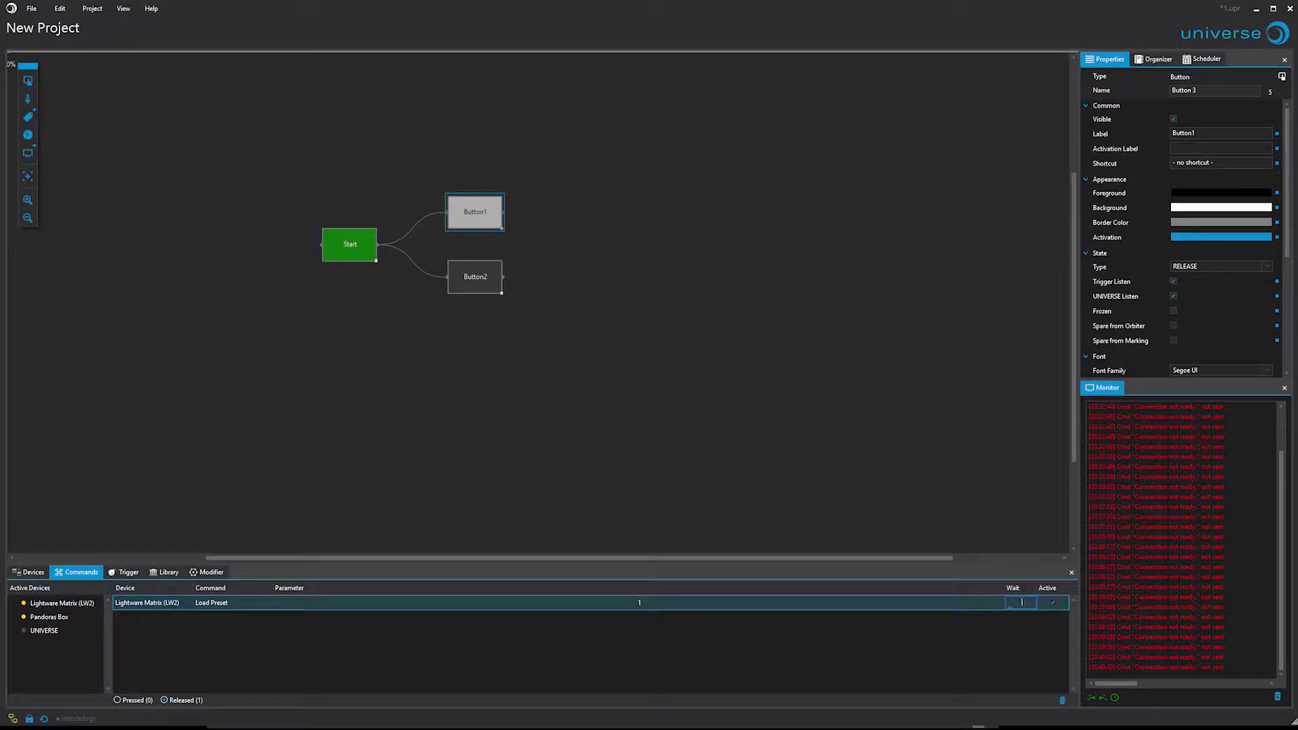
type("1000")
left_click(825, 362)
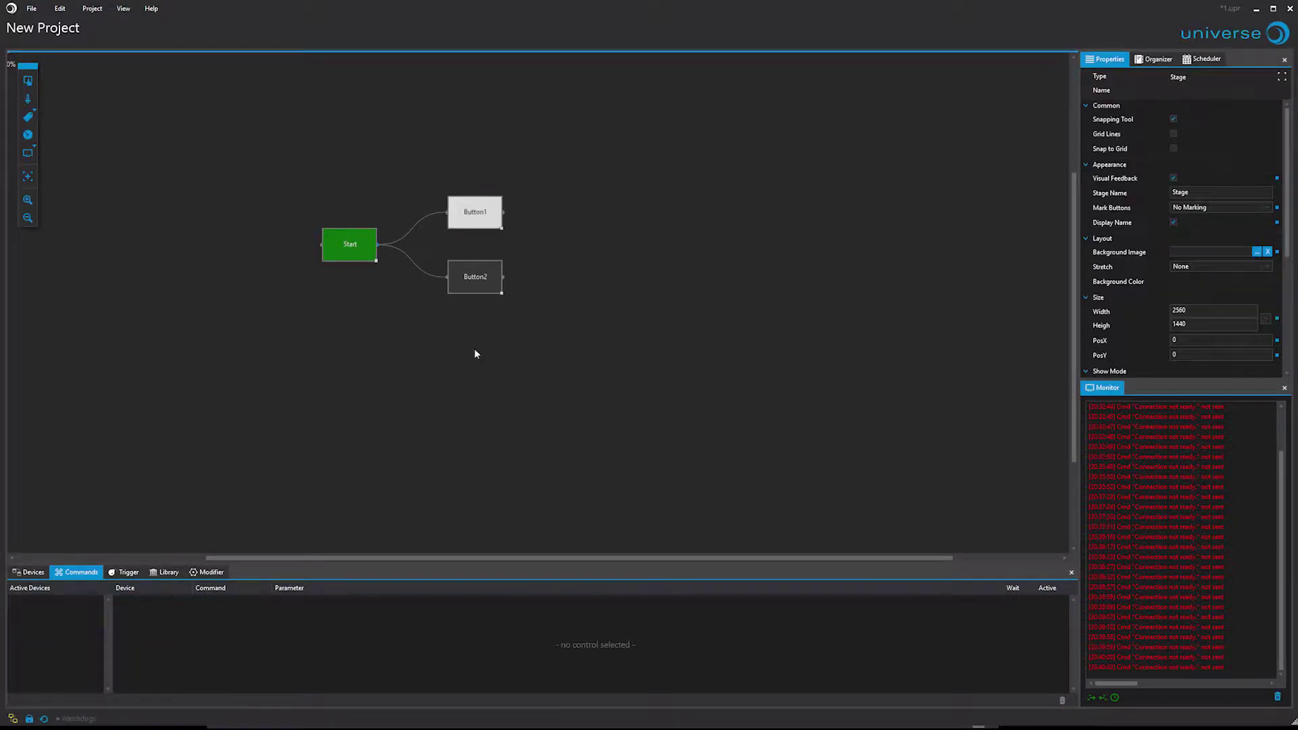
Change both of Start's Execute commands from Sequence to Independend and test Start
left_click(352, 254)
left_click(354, 249)
left_click(369, 238)
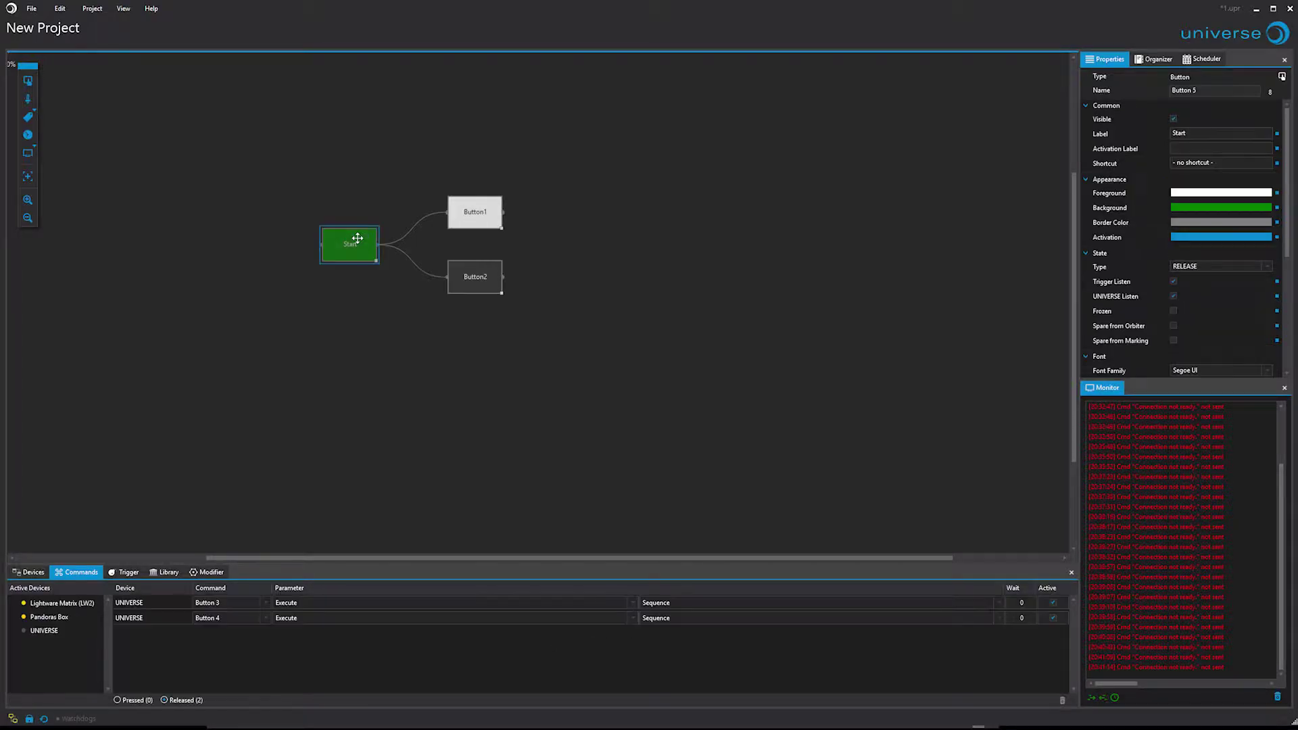
left_click(673, 602)
left_click(674, 626)
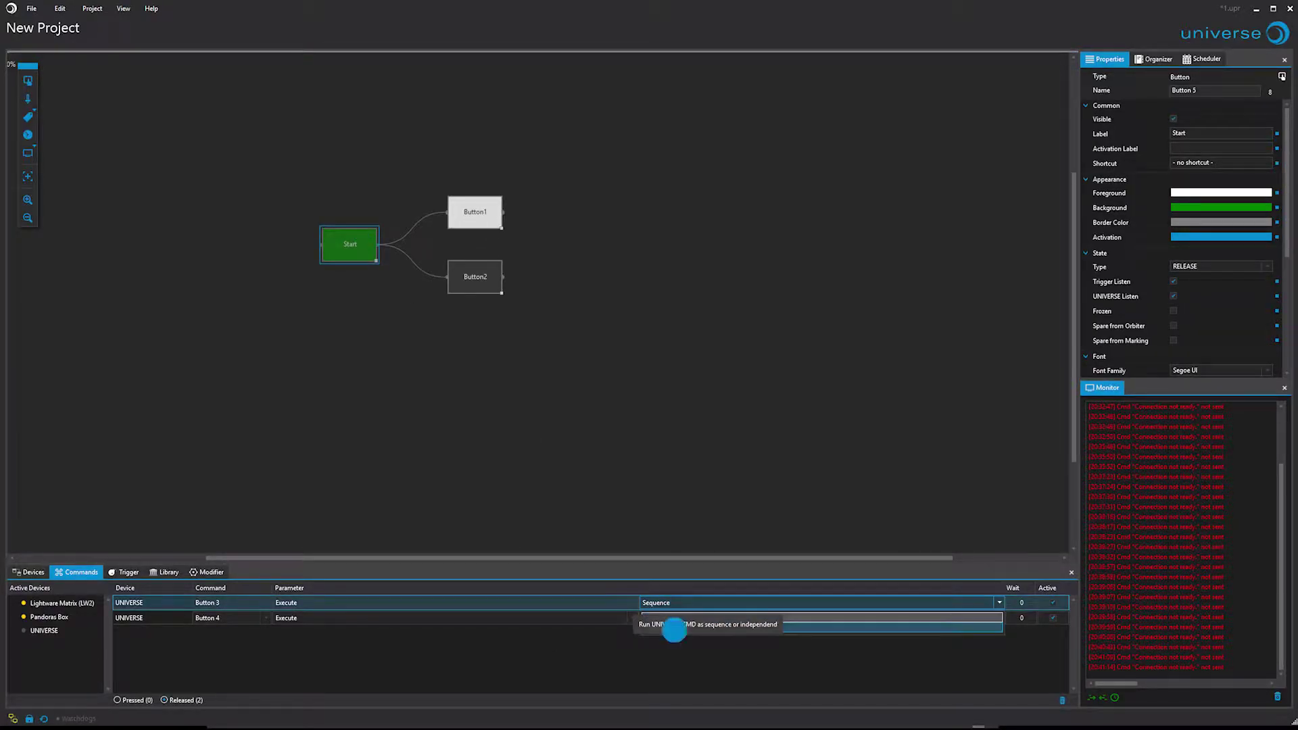
left_click(677, 645)
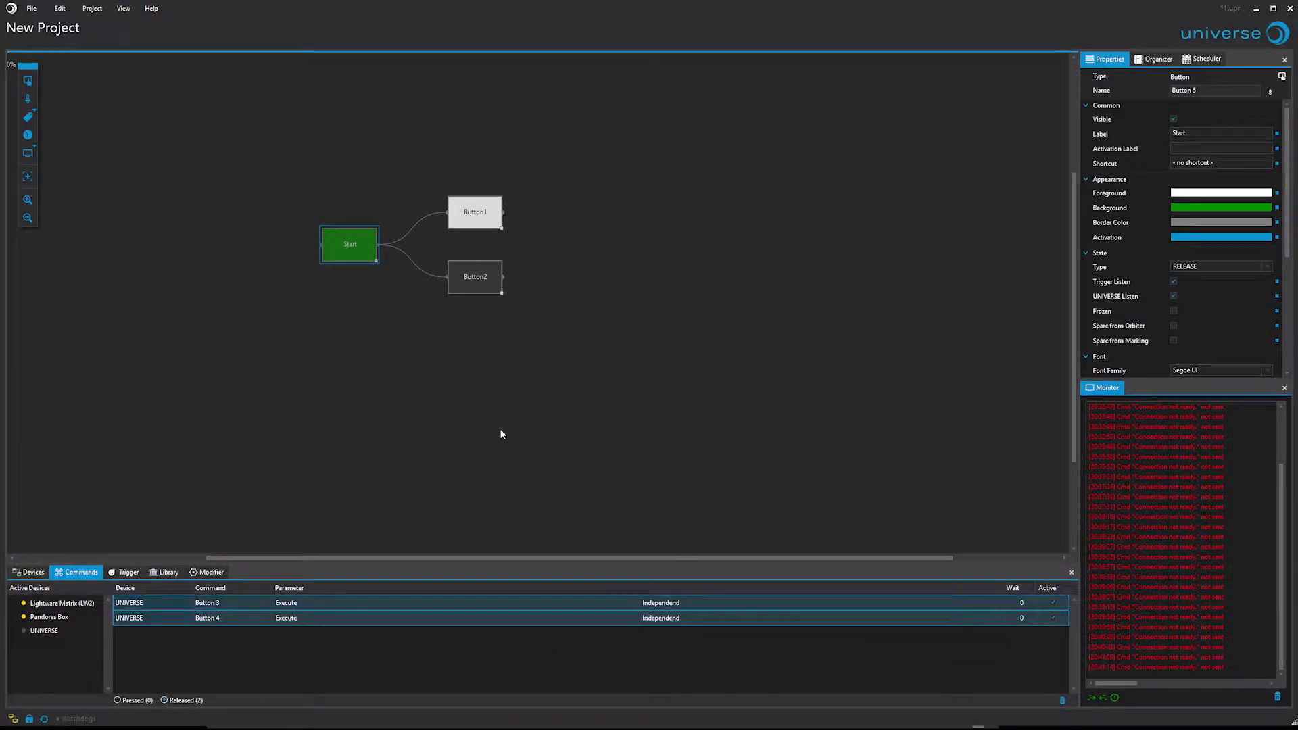
left_click(355, 247)
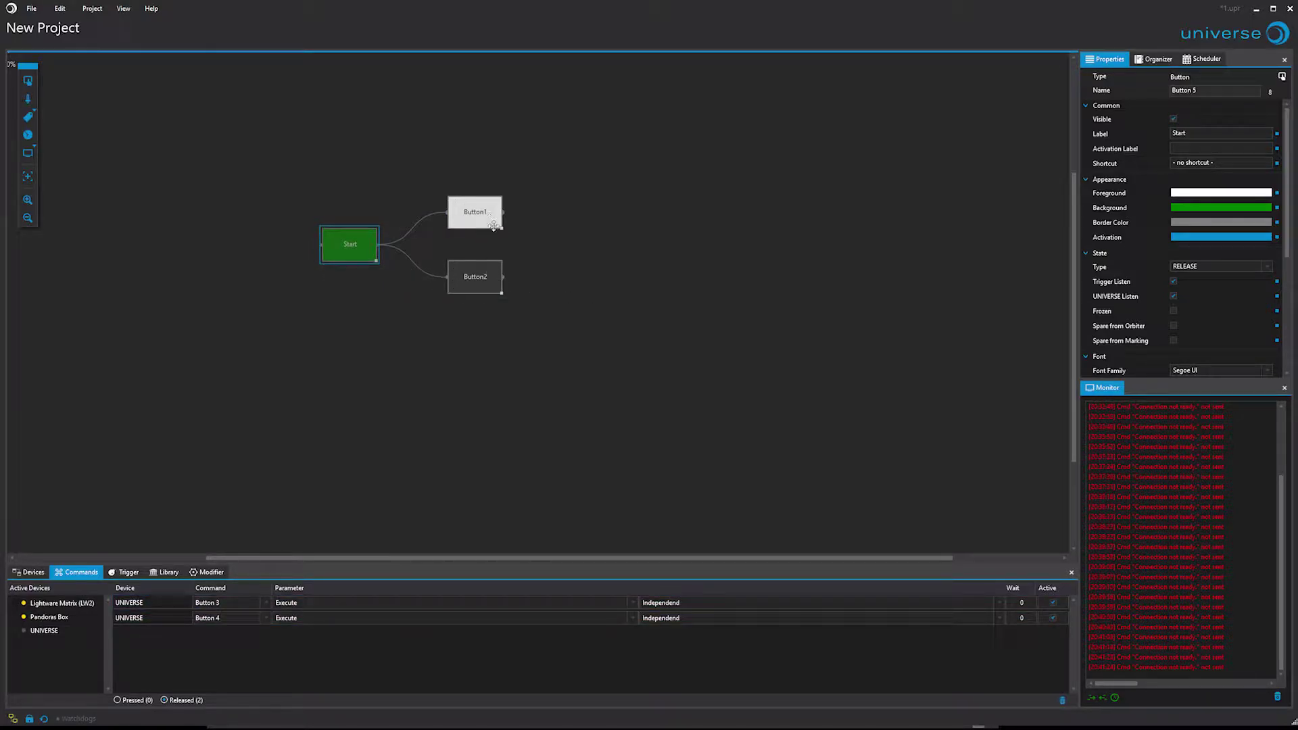
left_click(338, 242)
left_click(475, 211)
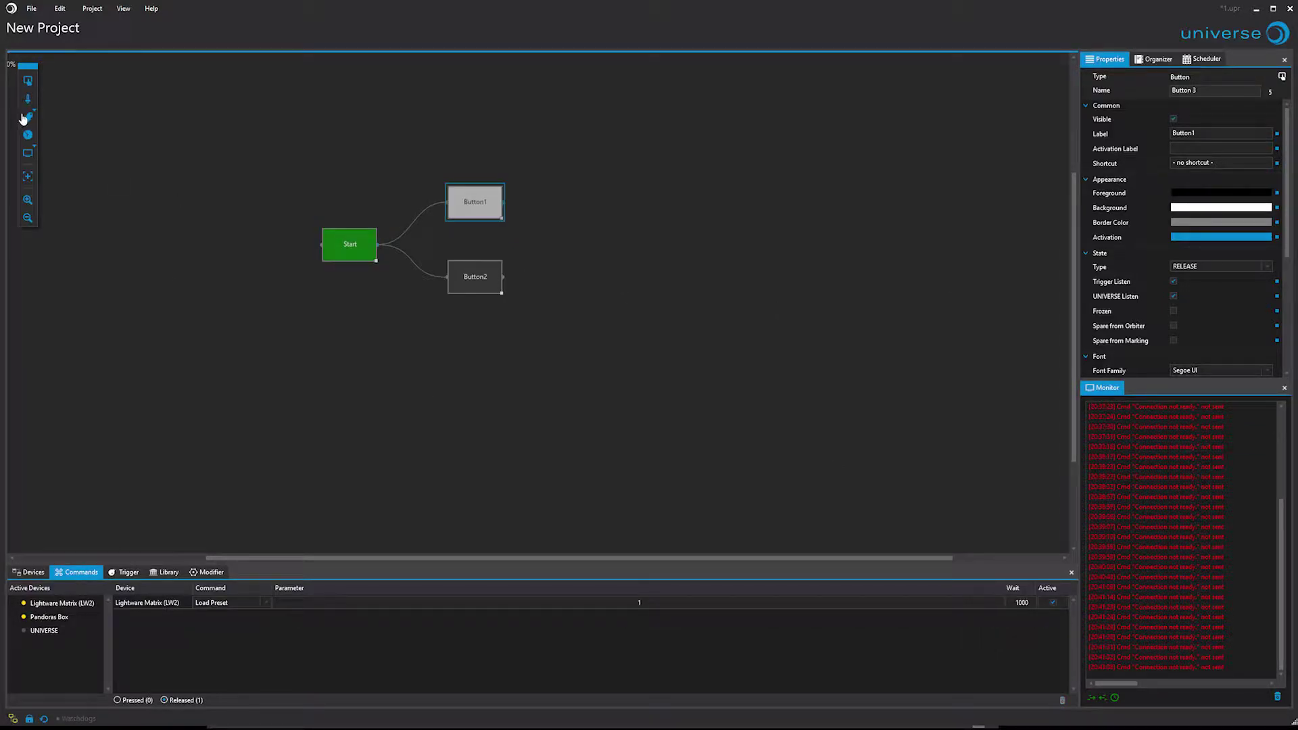
Add two faders right of Button1, labelled fader1 and fader2
mouse_move(28, 116)
left_mouse_down()
mouse_move(600, 192)
mouse_move(550, 170)
left_mouse_up()
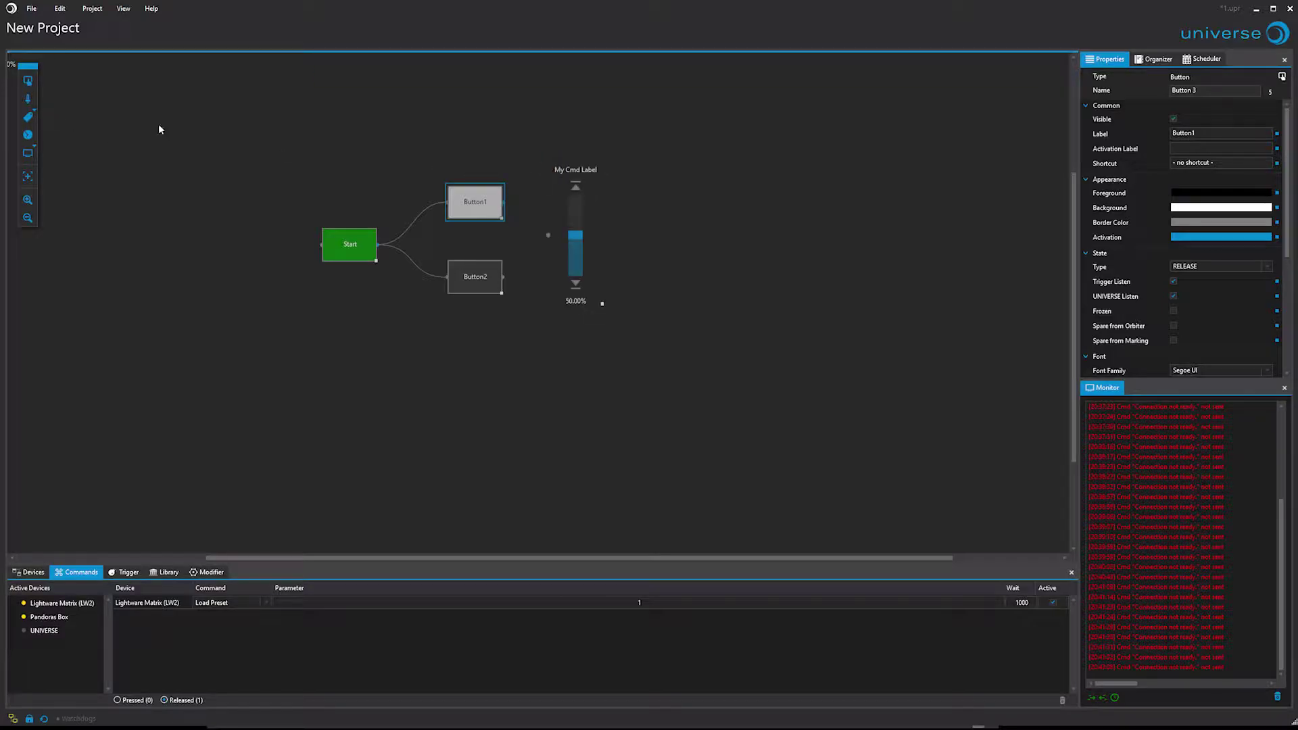
left_click(599, 227)
left_click(1217, 133)
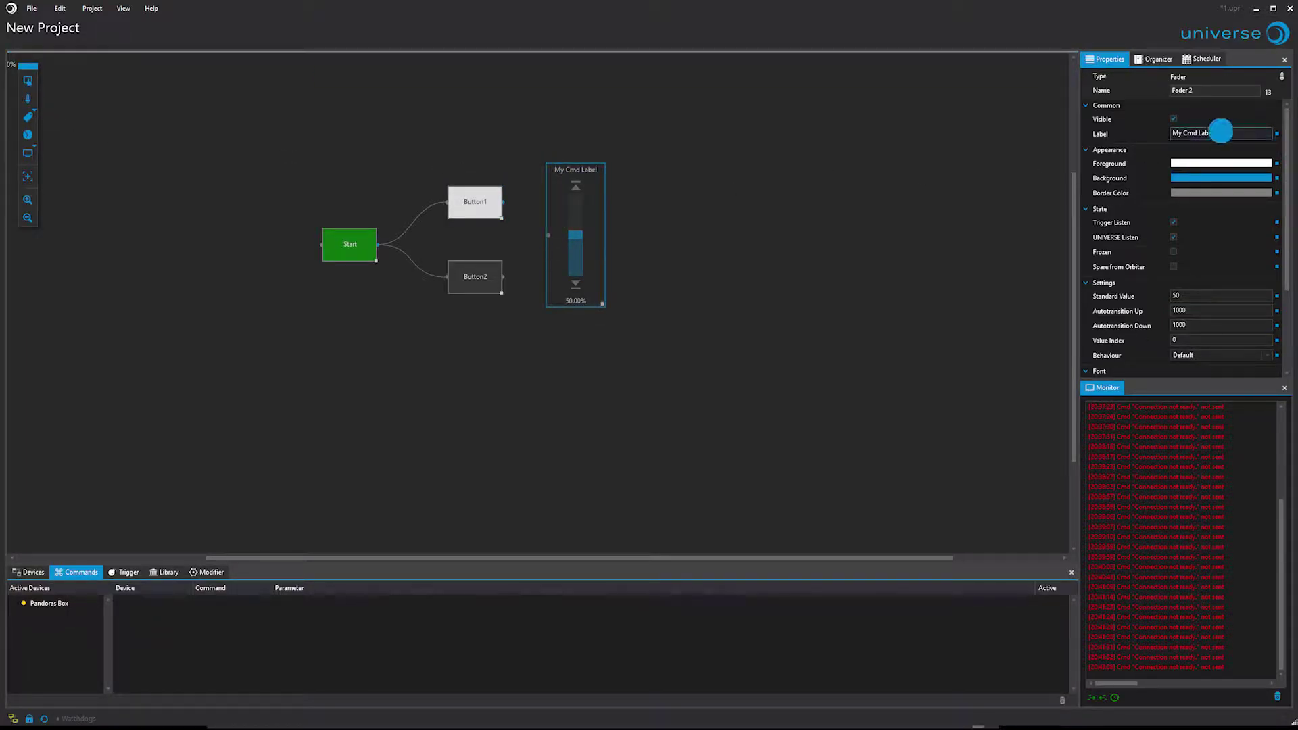
type("fader1")
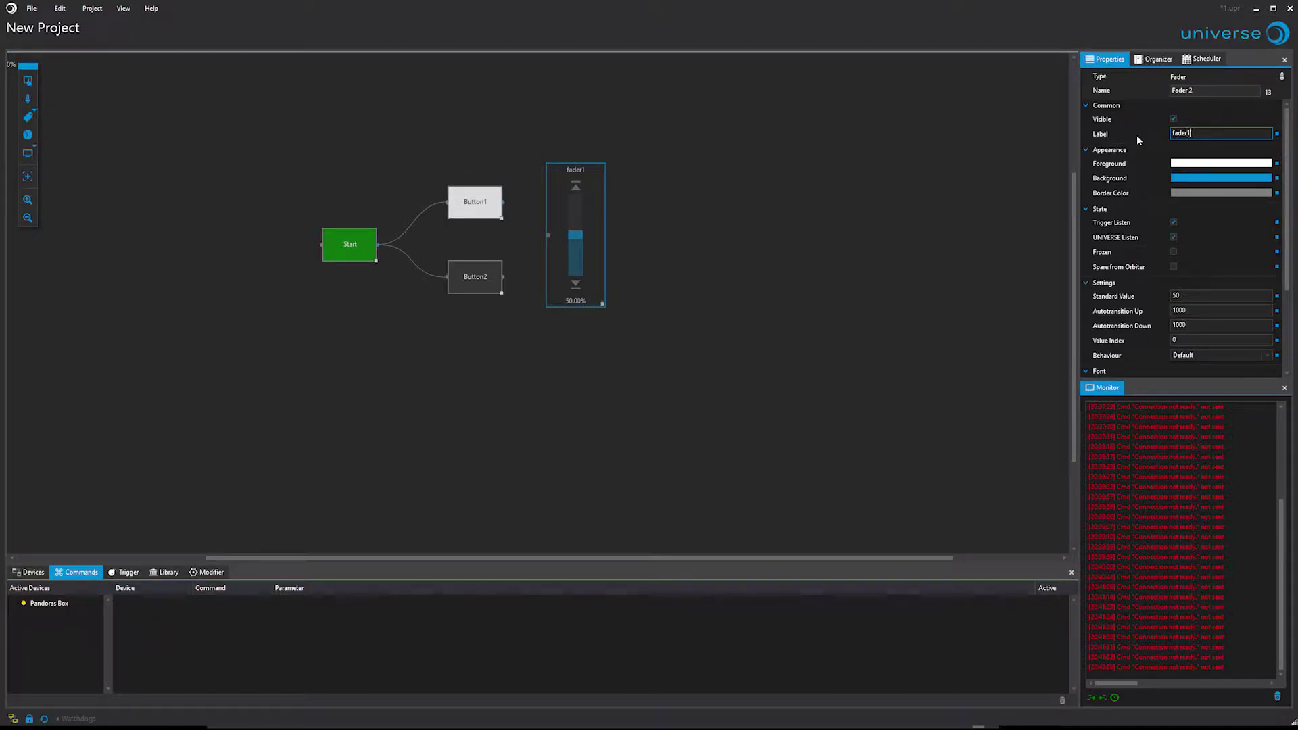
left_click(837, 195)
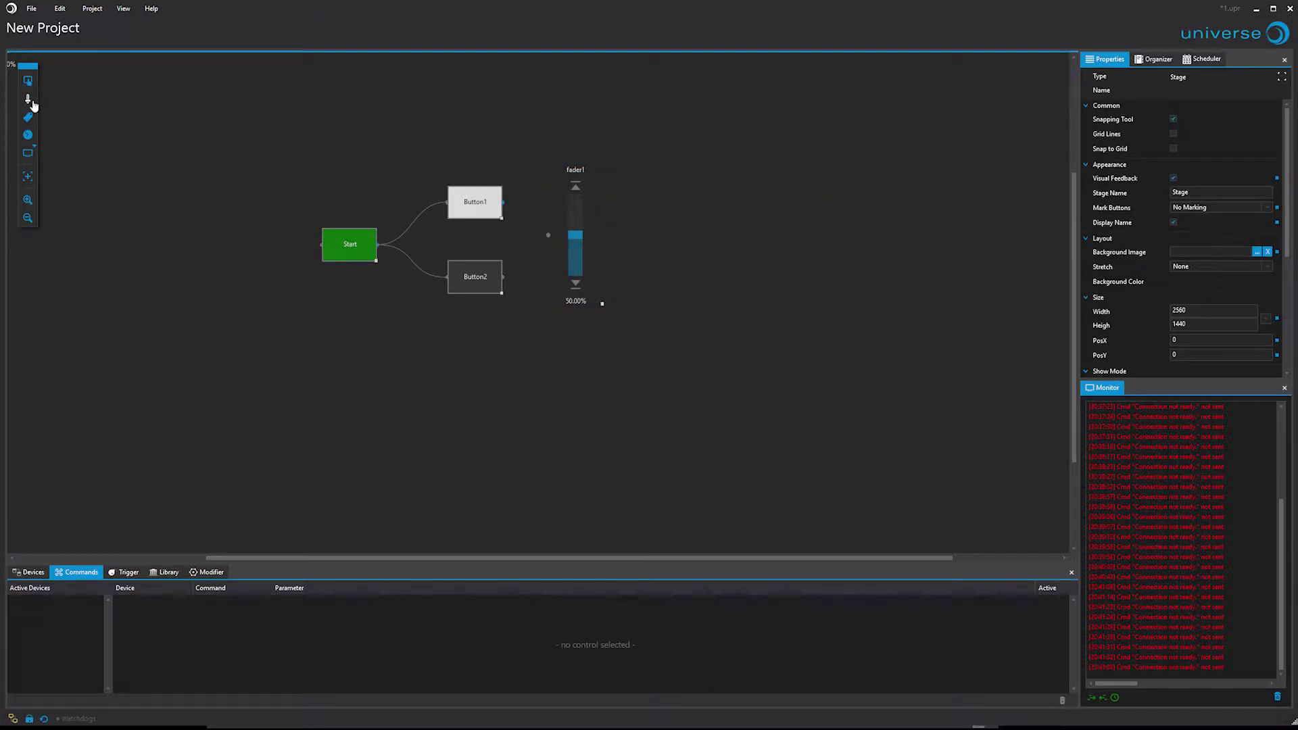
mouse_move(28, 115)
left_mouse_down()
mouse_move(38, 100)
mouse_move(624, 167)
left_mouse_up()
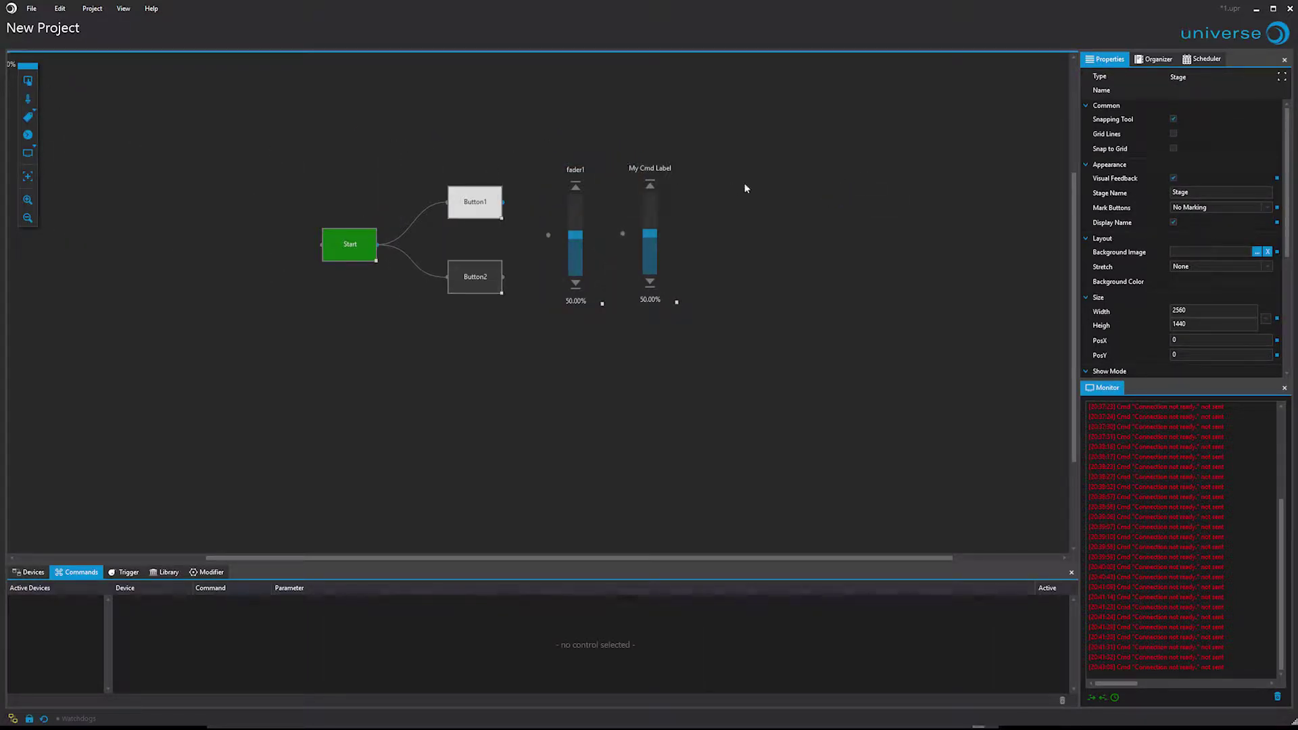
left_click(1183, 133)
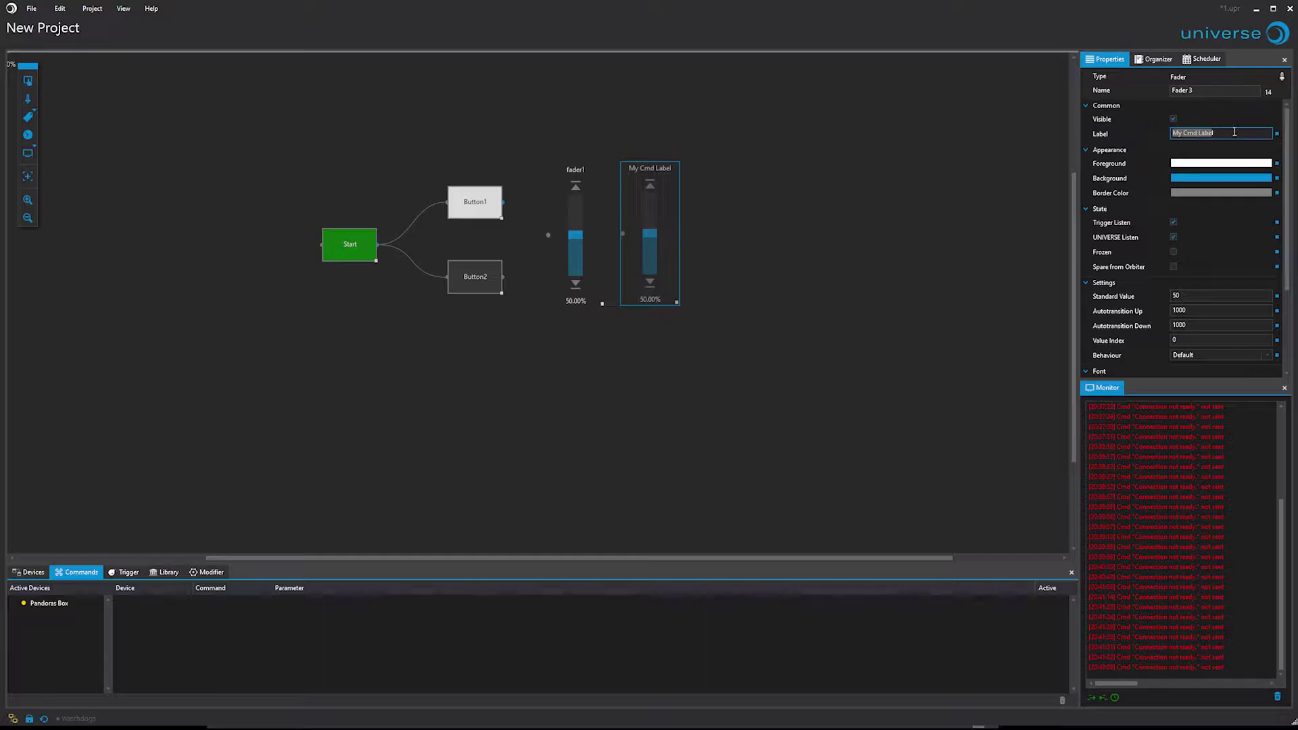
type("fader1")
left_click(575, 245)
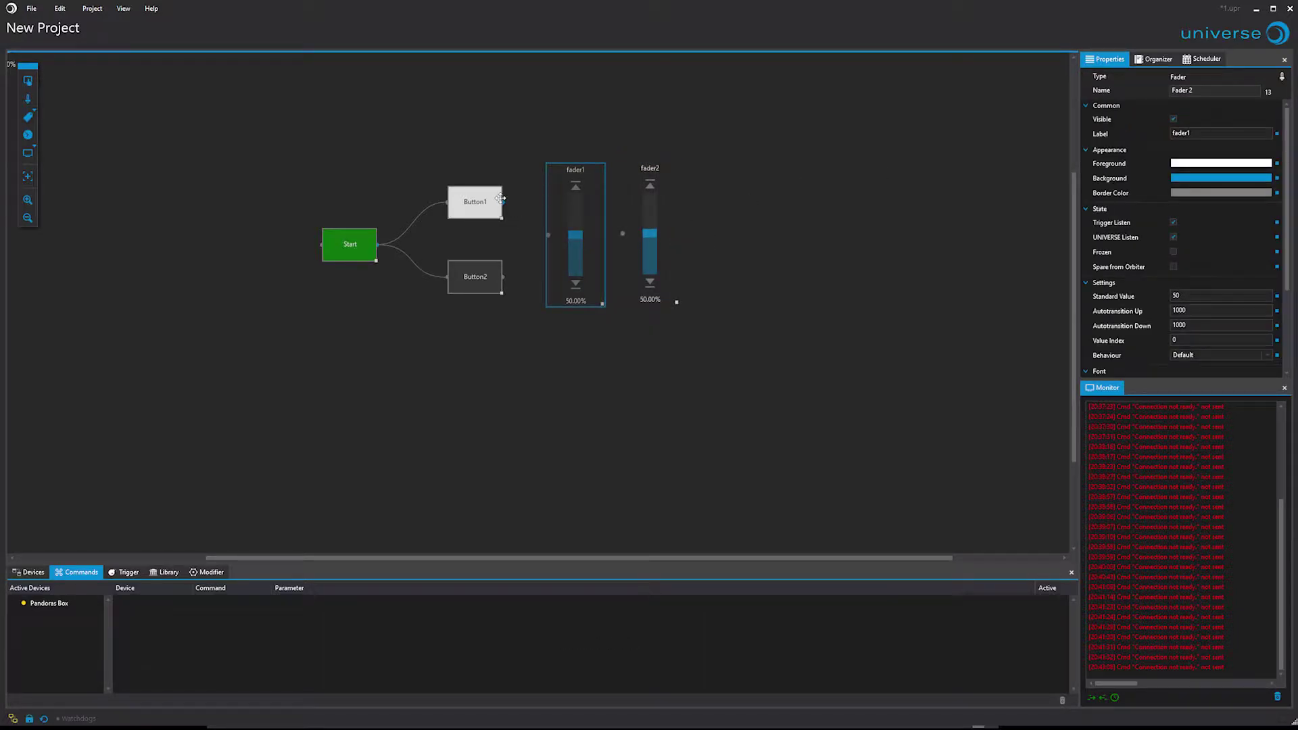
Link Button1 to fader1 and fader2, and set fader1's command to Maximum
left_click_drag(501, 202, 548, 235)
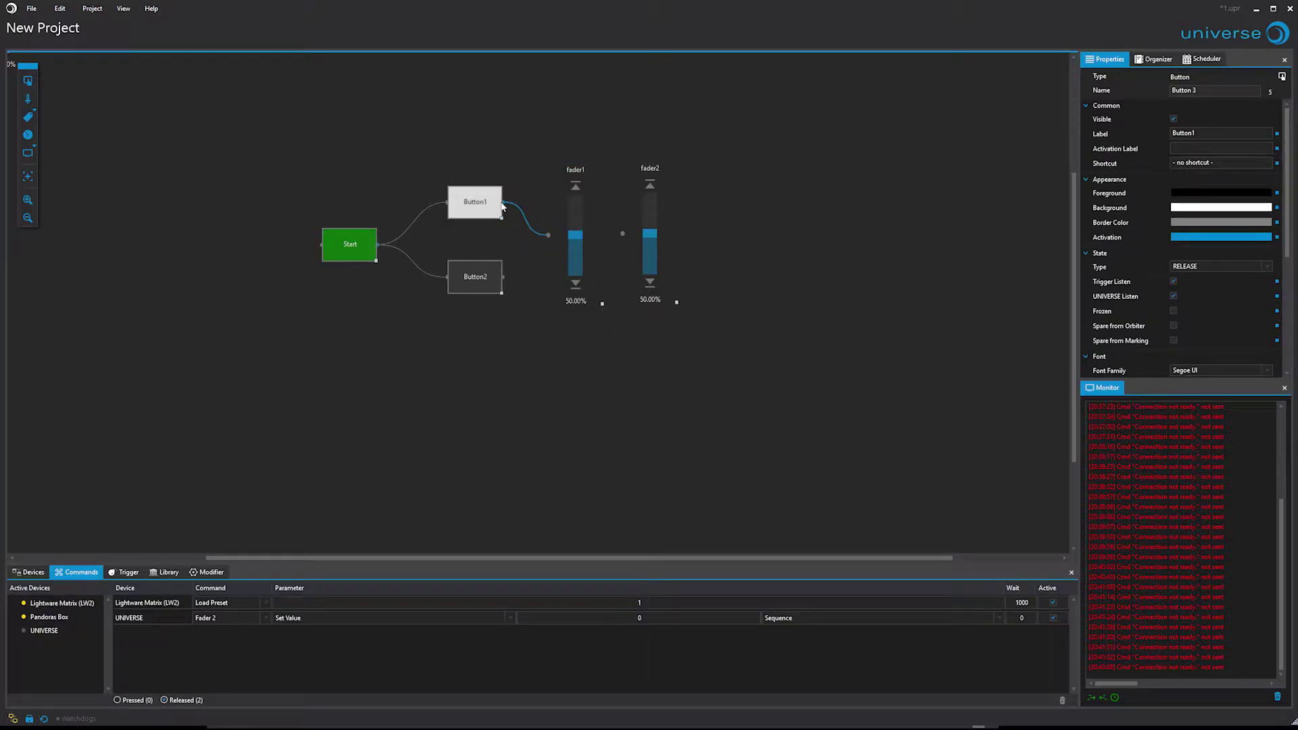
left_click_drag(506, 205, 623, 235)
left_click(335, 618)
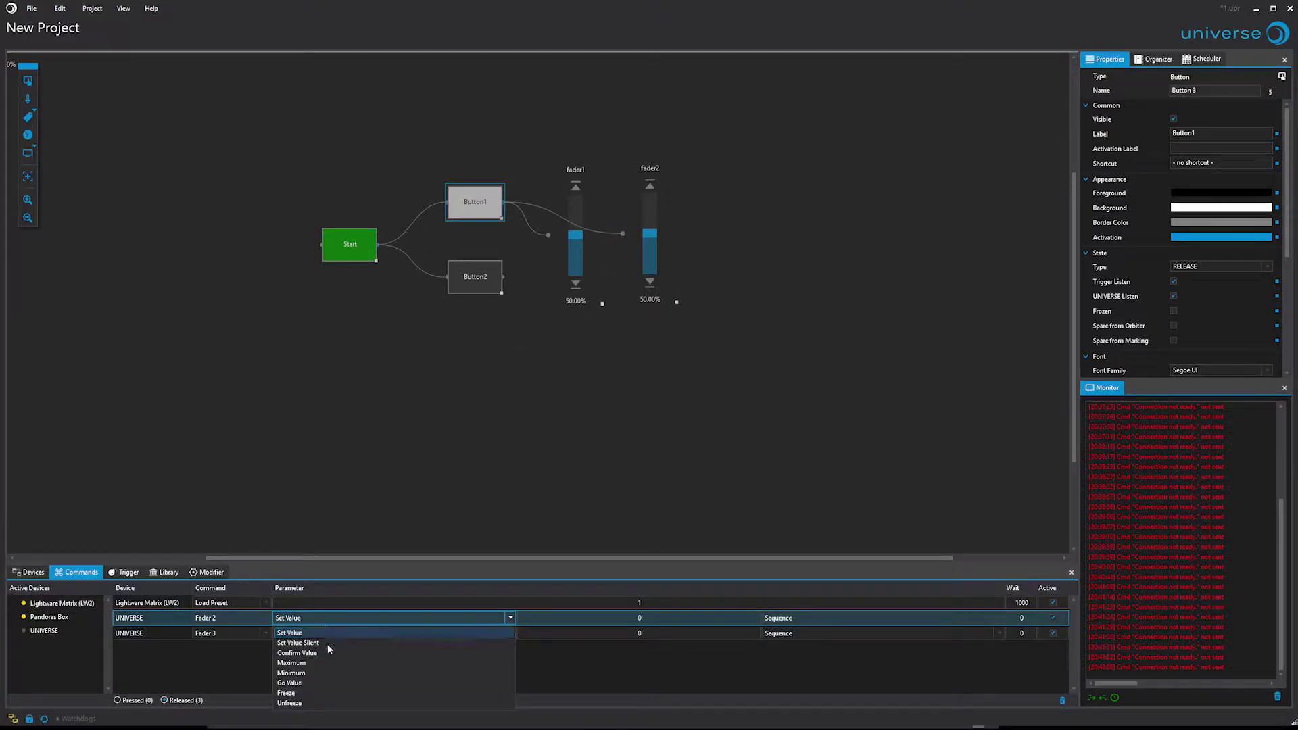
left_click(319, 663)
left_click(644, 265)
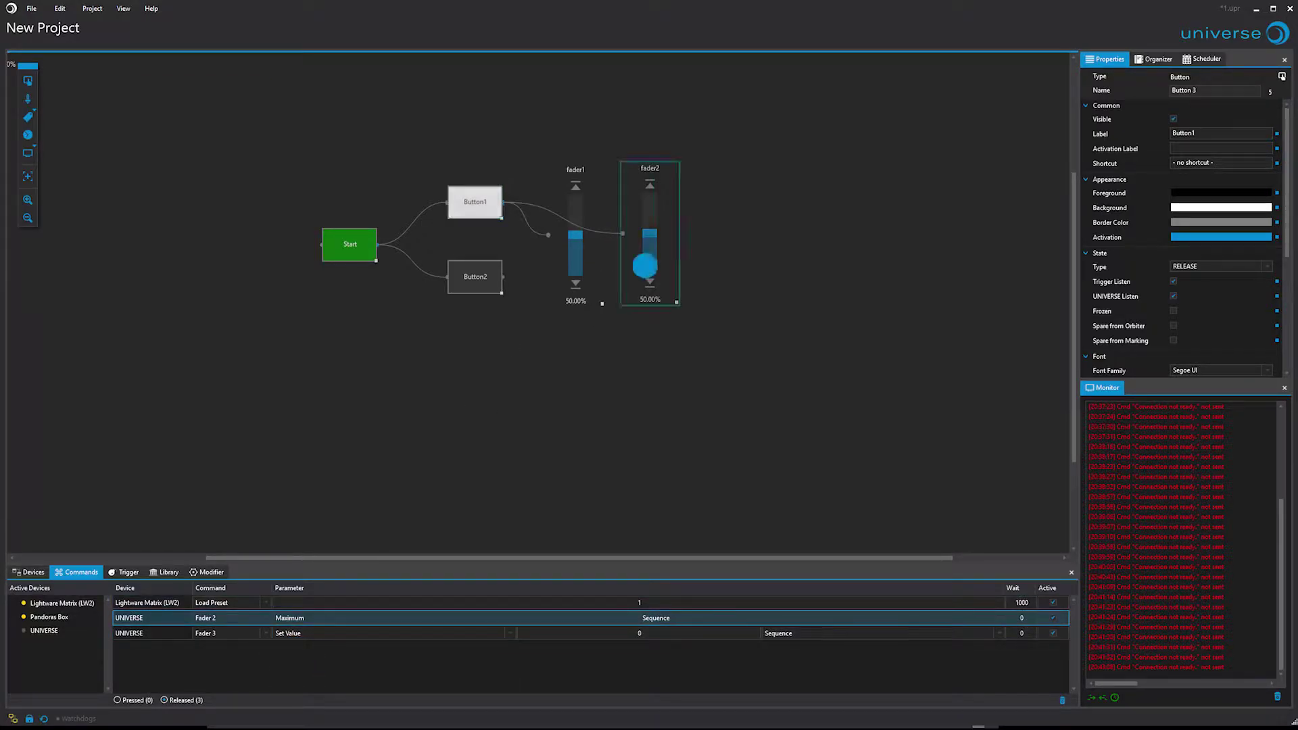
Set Button1's fader2 command to Minimum
left_click(487, 203)
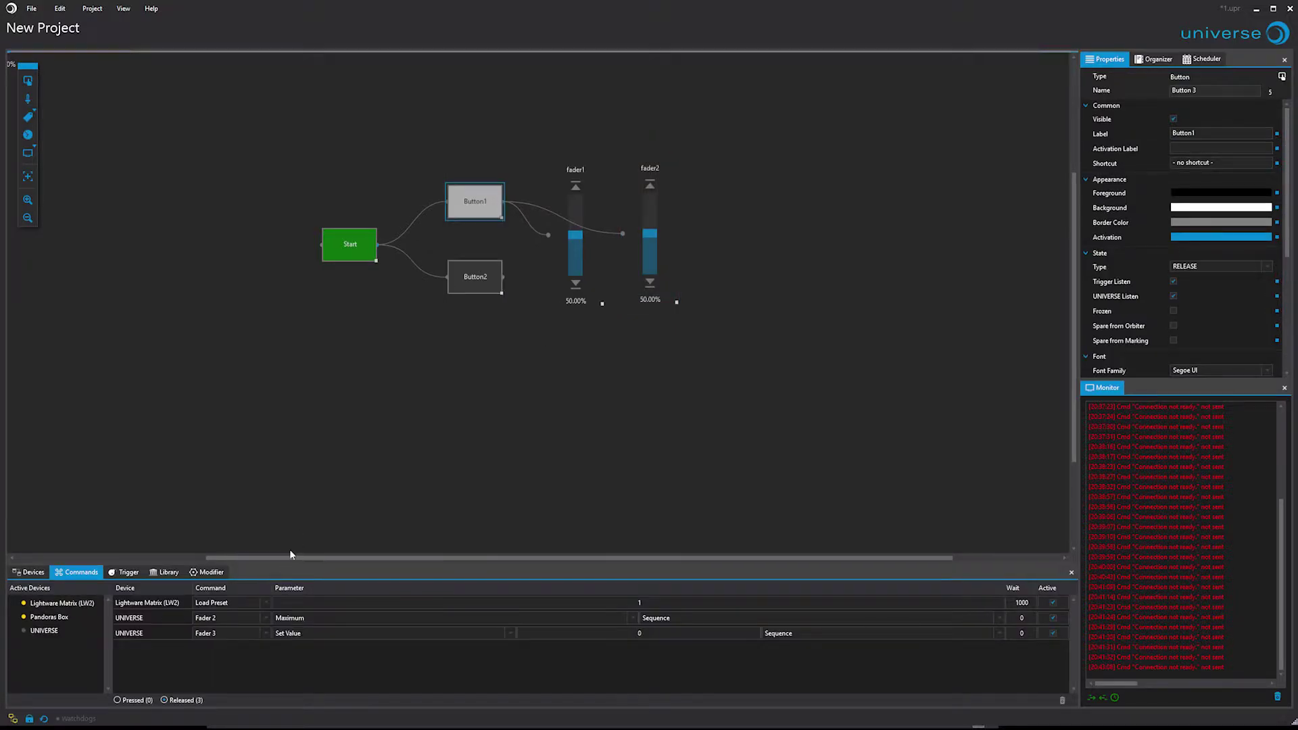
left_click(294, 633)
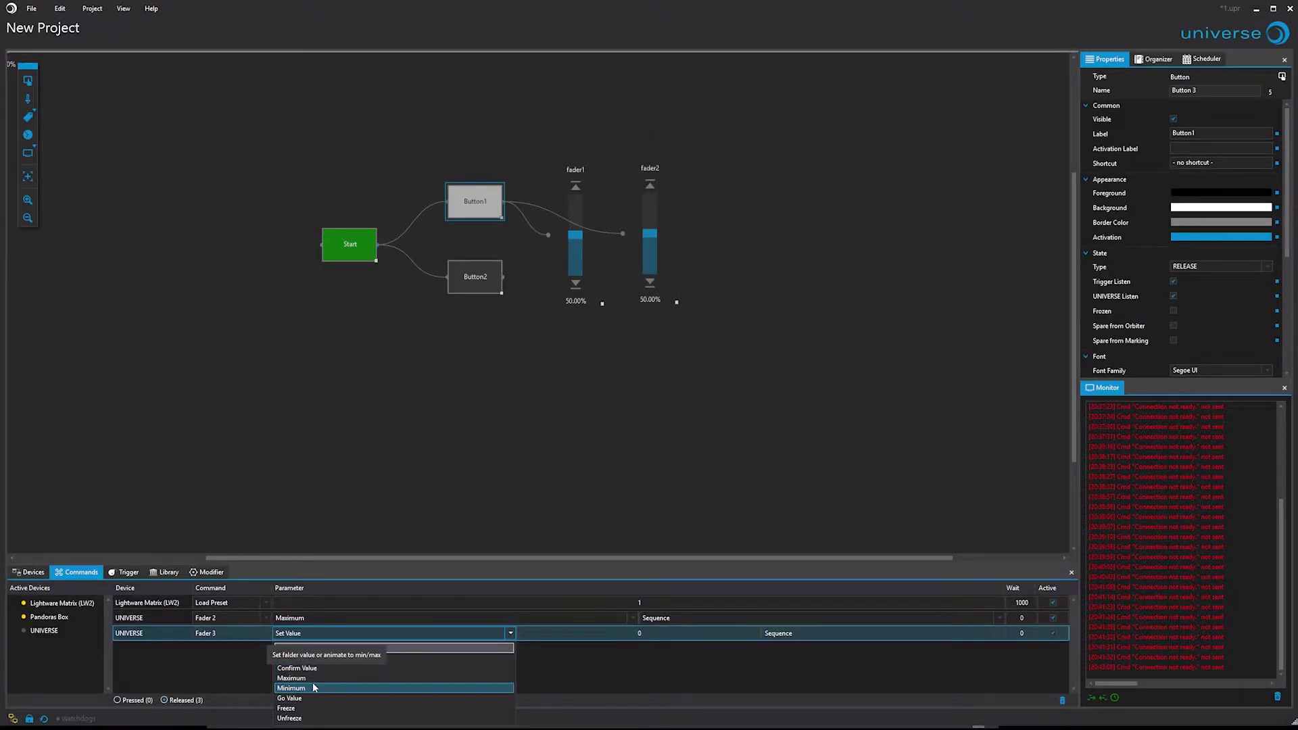
left_click(314, 687)
left_click(1021, 603)
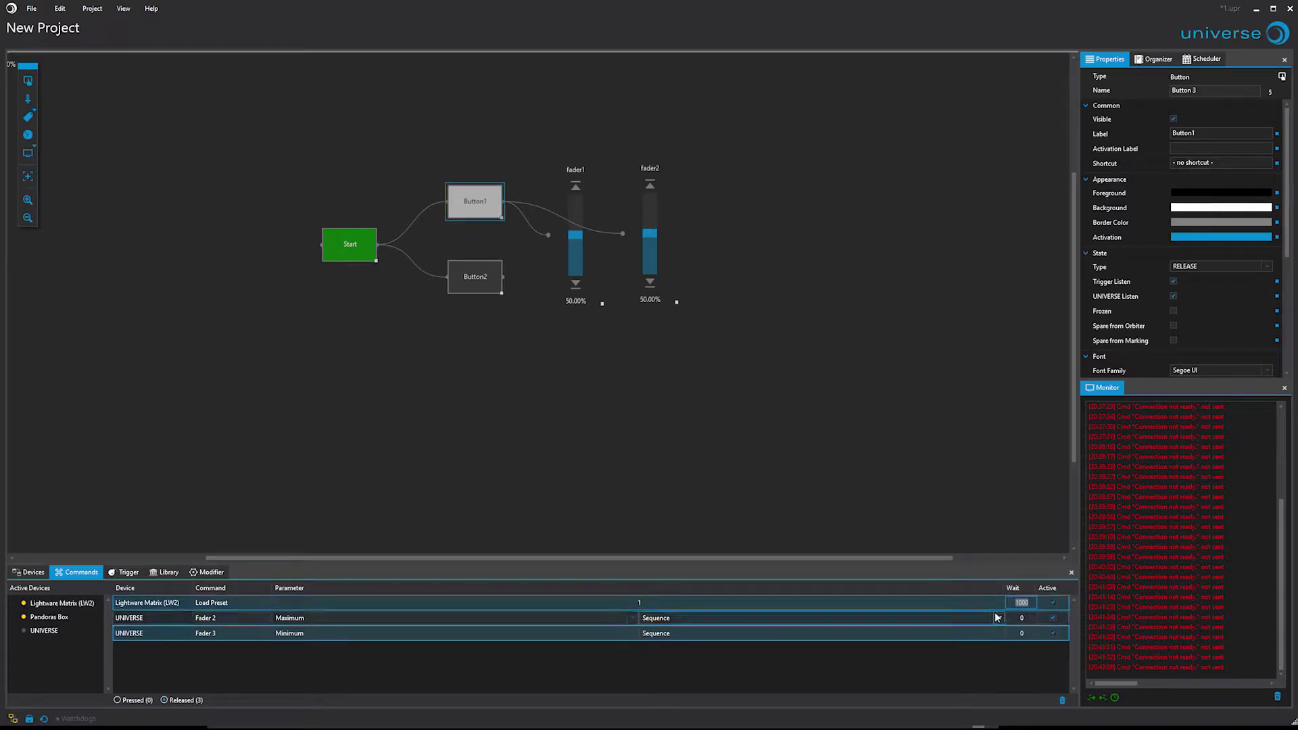
left_click(940, 442)
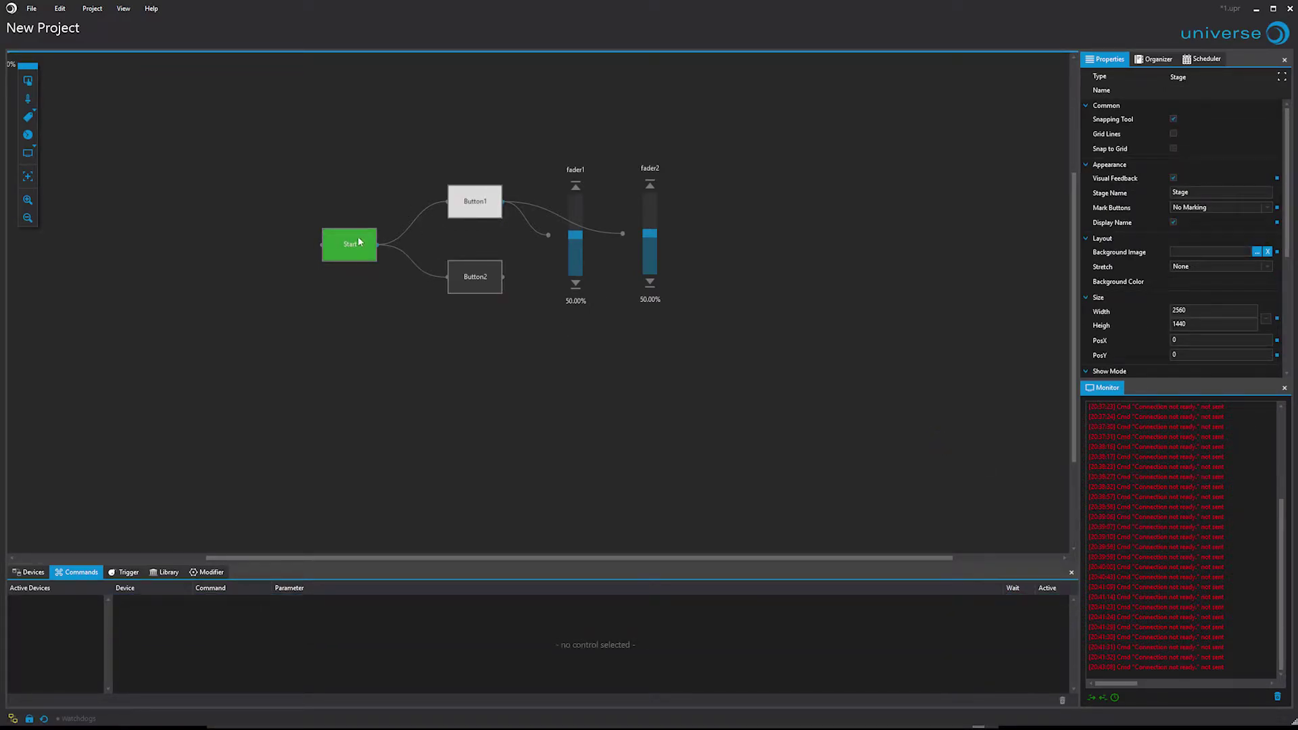
Press Start to run the fader sequence
left_click(358, 242)
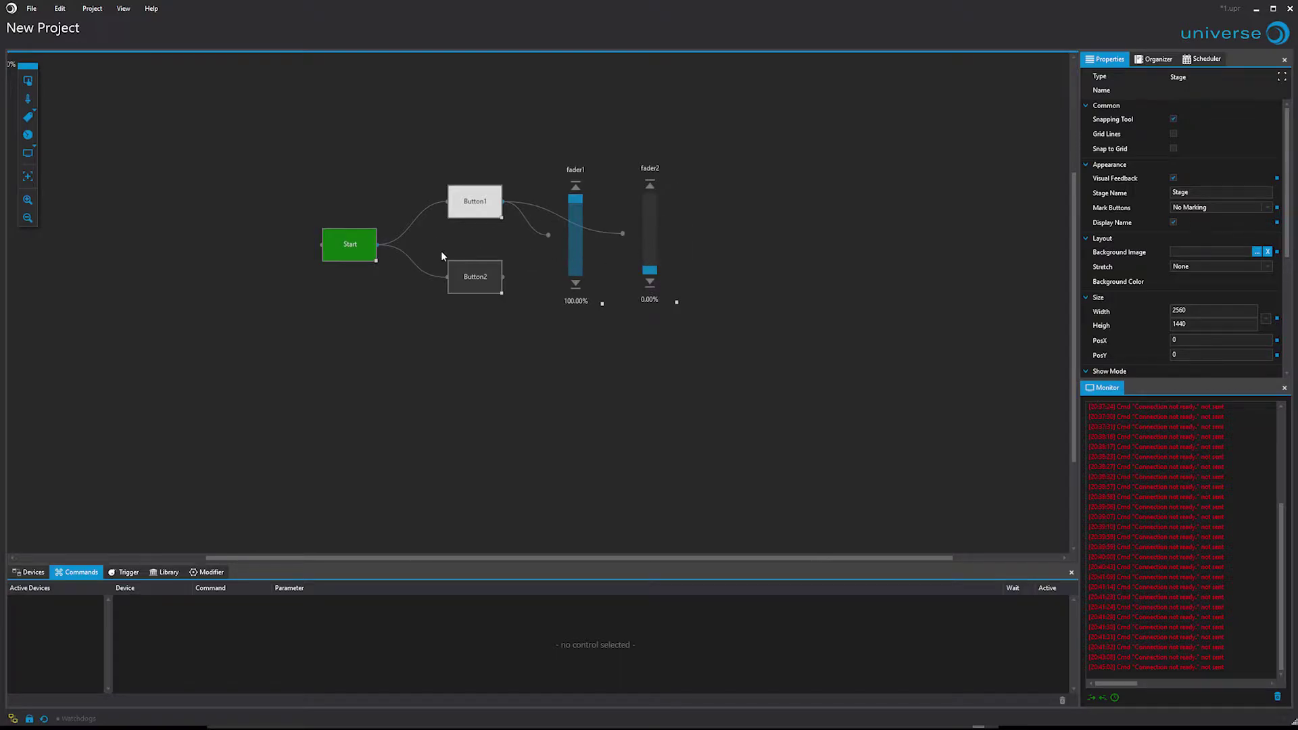
Set both of Button1's fader commands to Independend
left_click(366, 249)
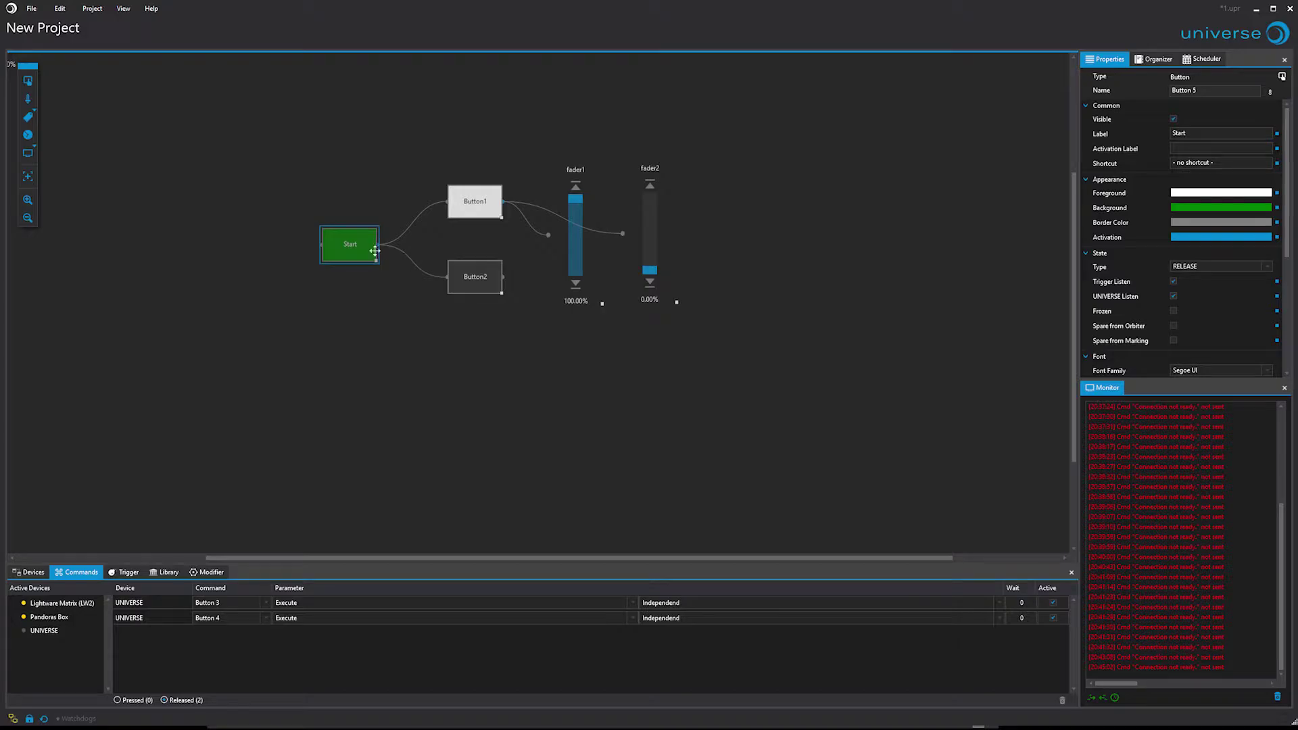
left_click(477, 203)
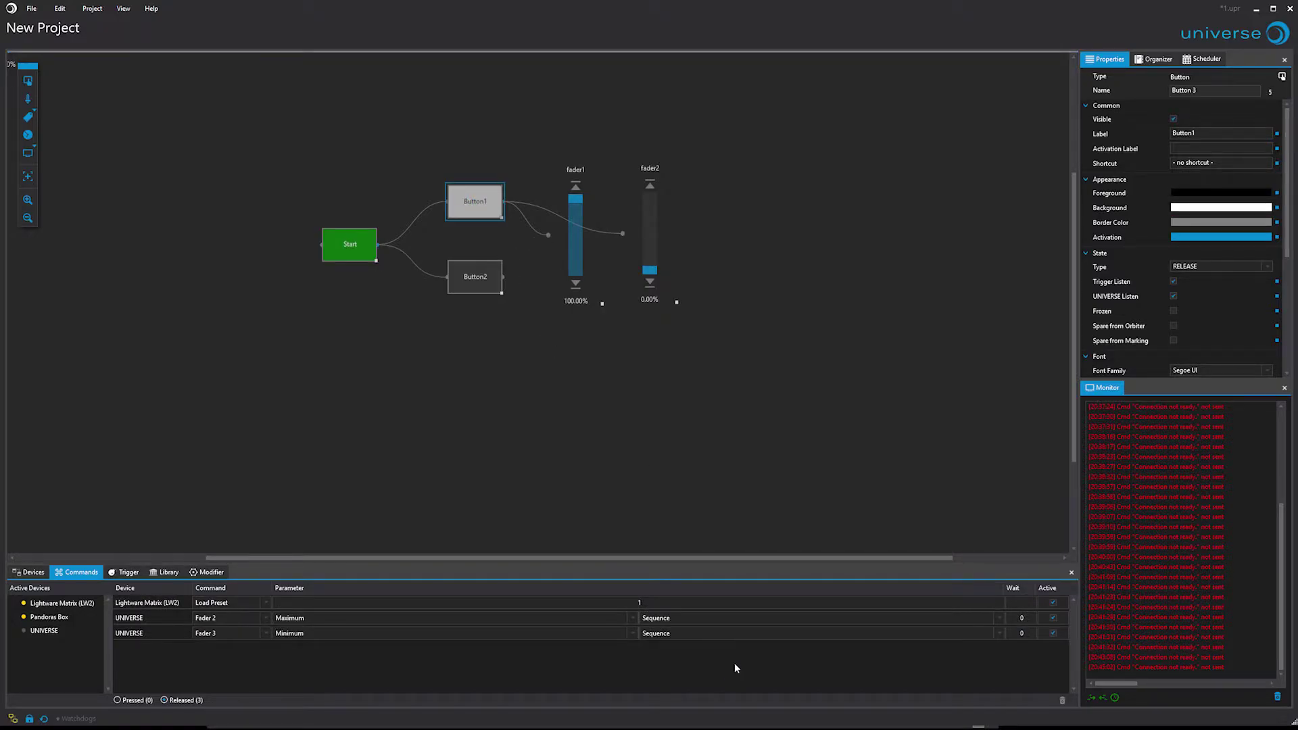
left_click(745, 617)
left_click(724, 645)
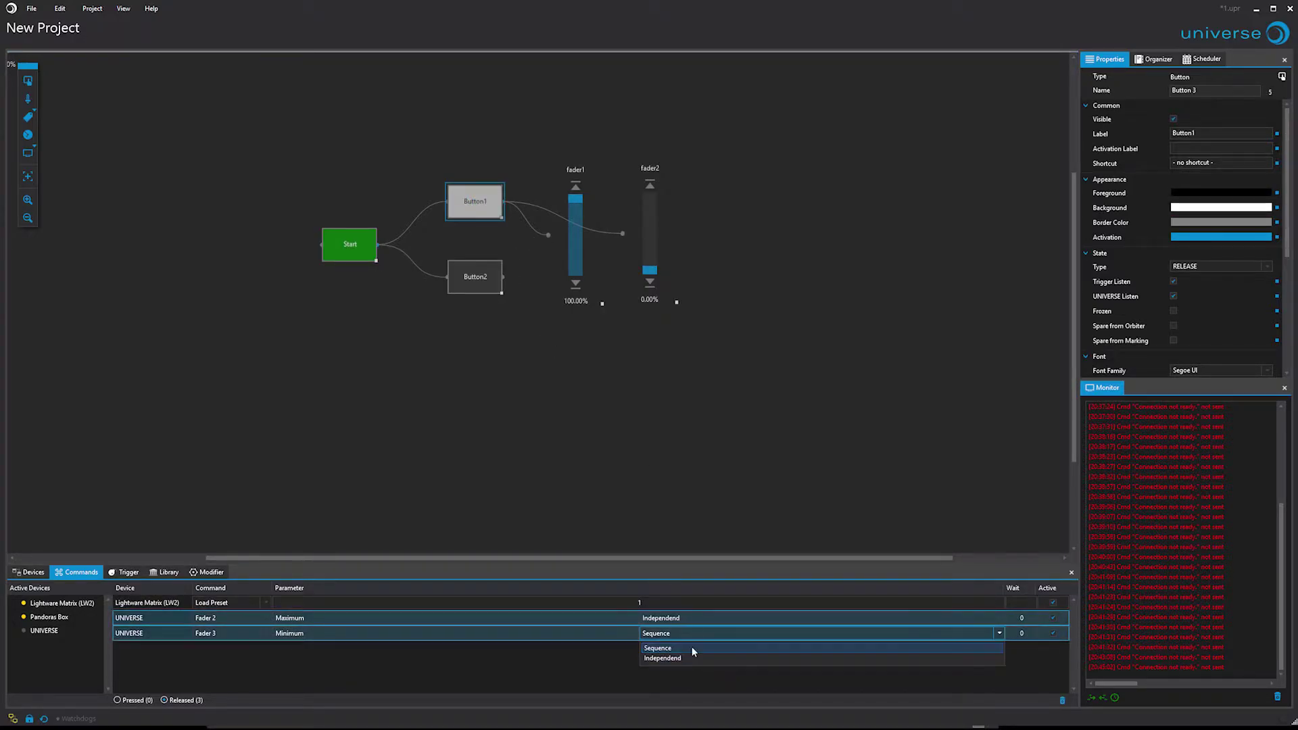
left_click(665, 657)
left_click(310, 618)
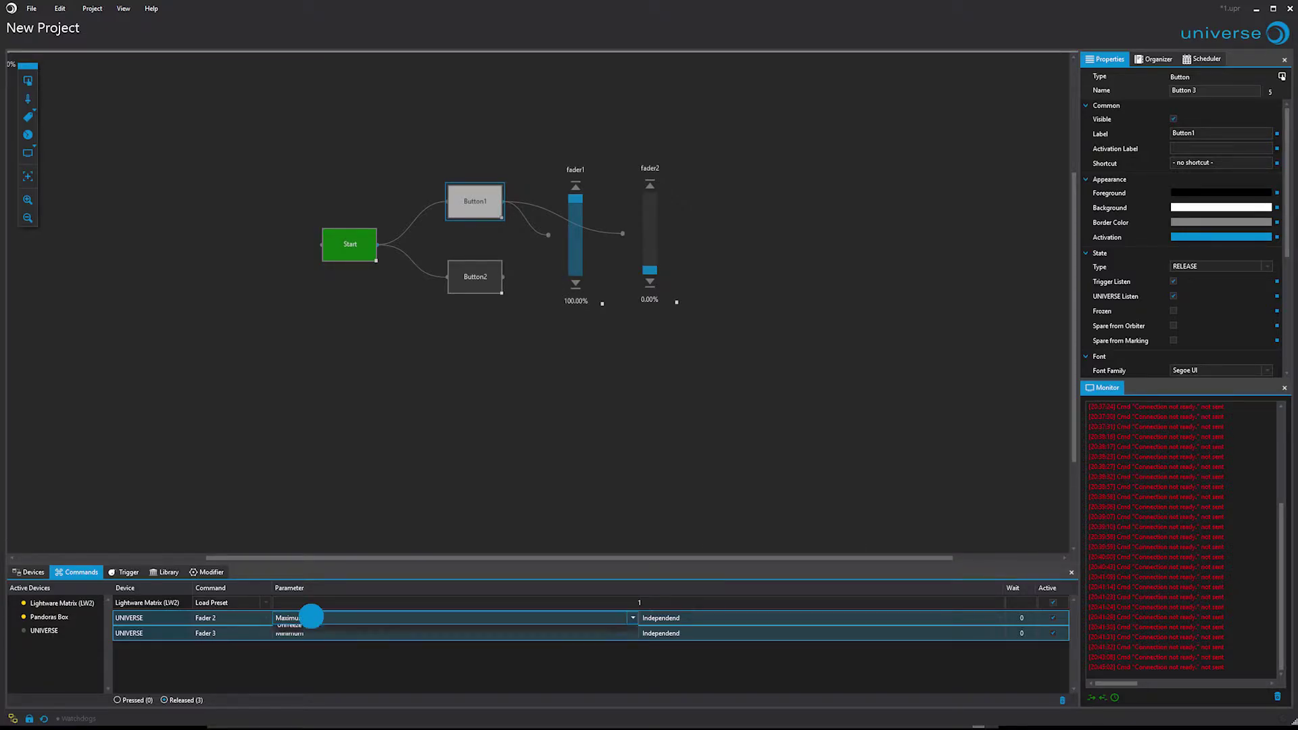
Swap the targets to fader1 Minimum and fader2 Maximum, then trigger Start
left_click(301, 673)
left_click(310, 633)
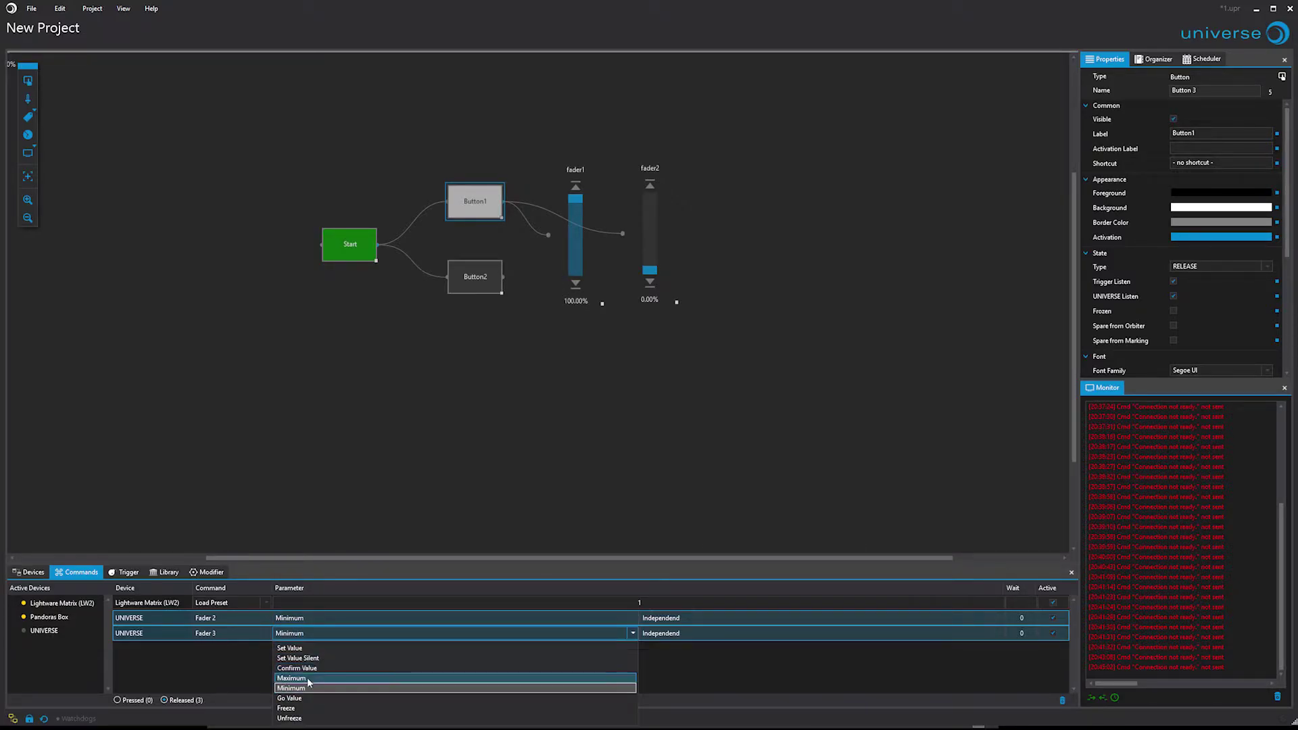
left_click(309, 683)
left_click(470, 230)
left_click(475, 201)
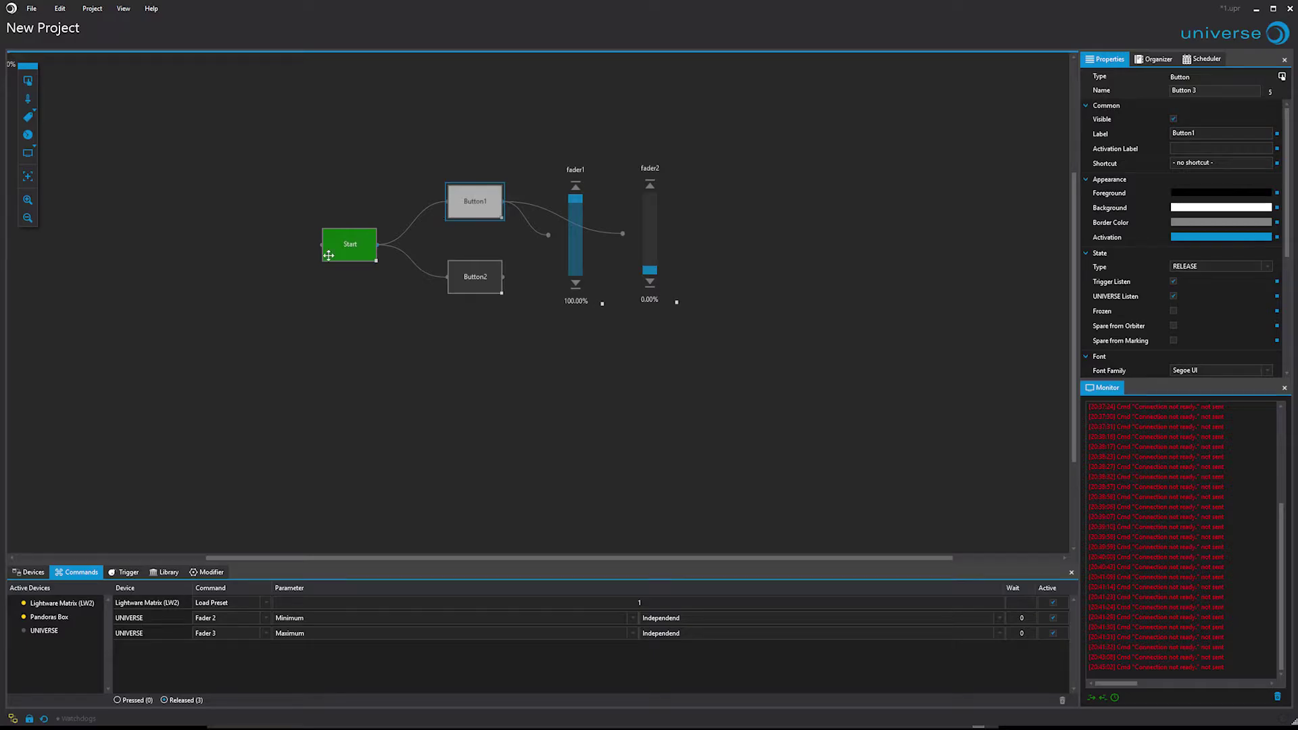
left_click(347, 246)
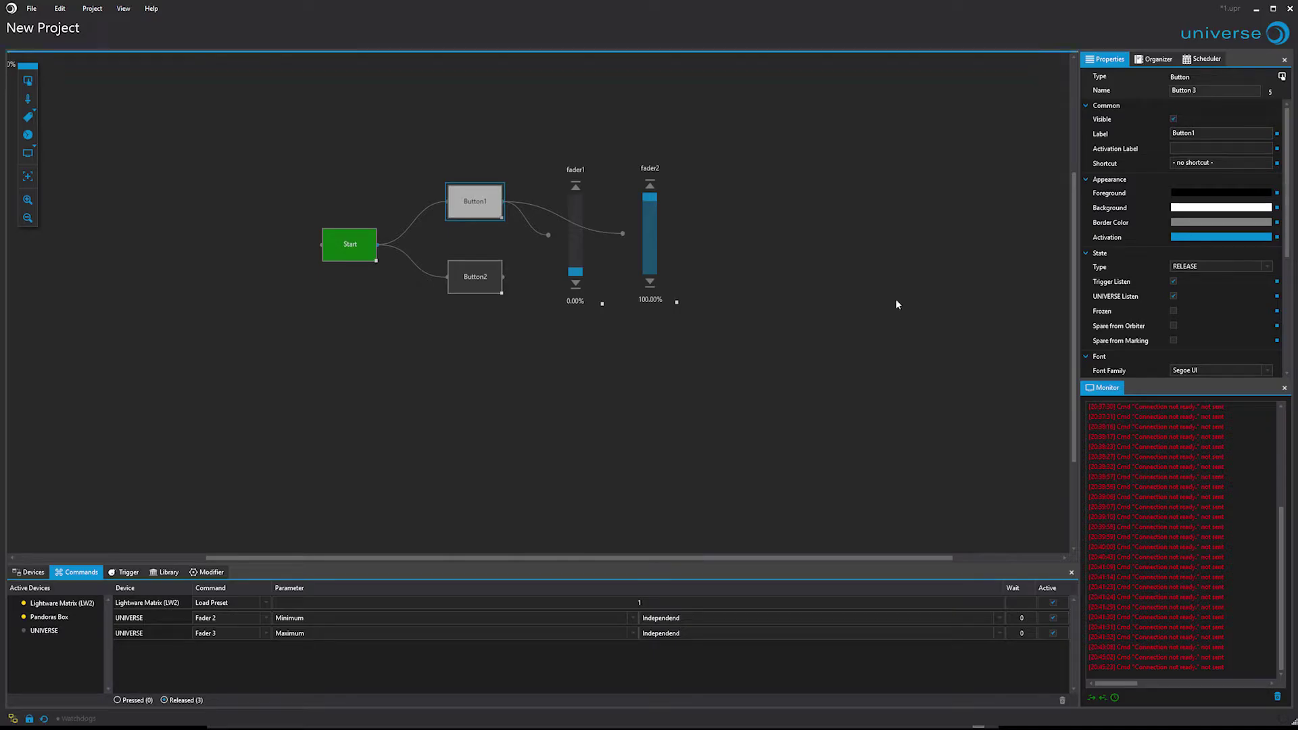
left_click(639, 251)
left_click(475, 201)
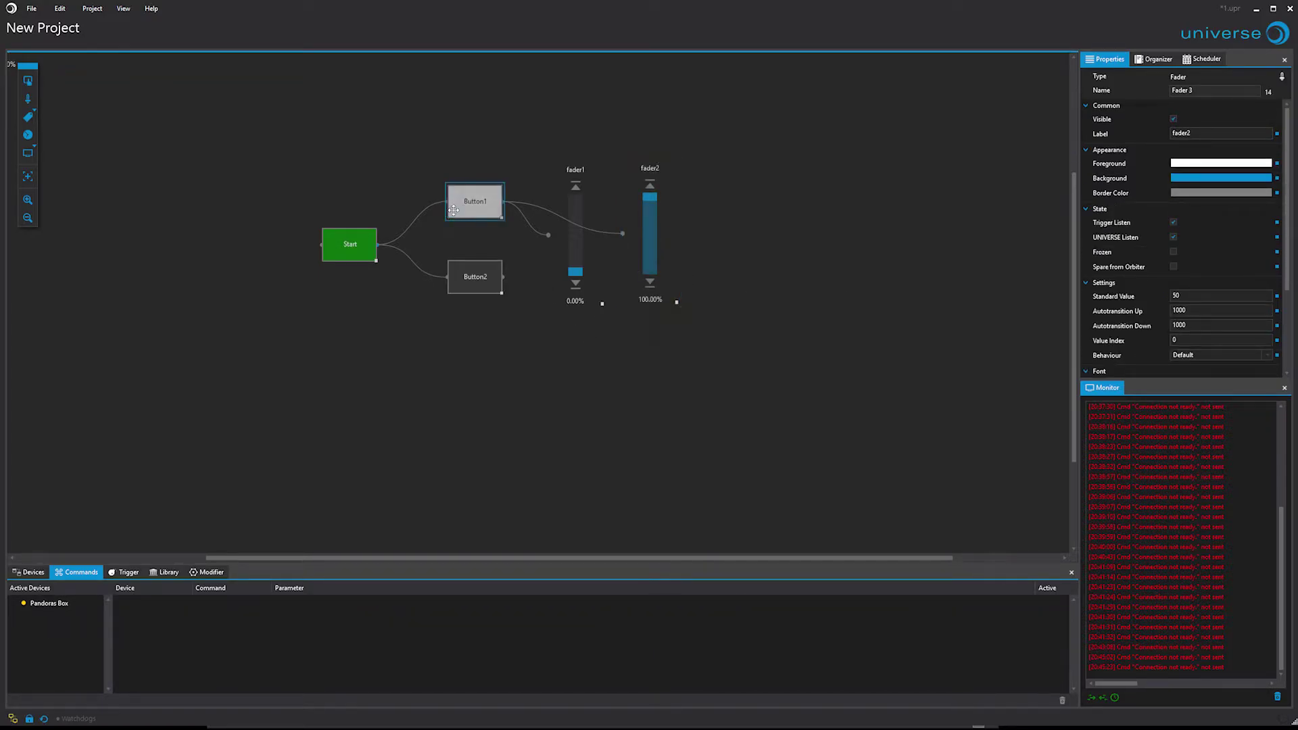
left_click(304, 617)
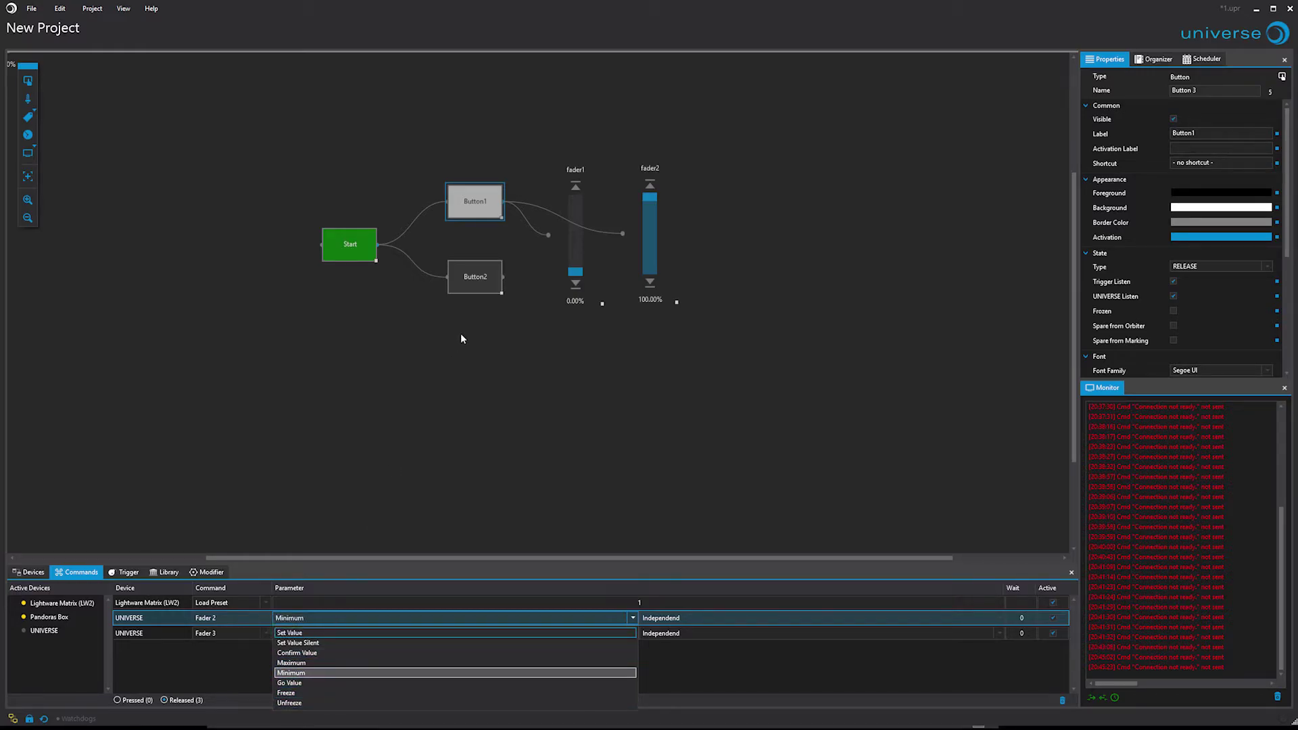
left_click(470, 221)
left_click(351, 246)
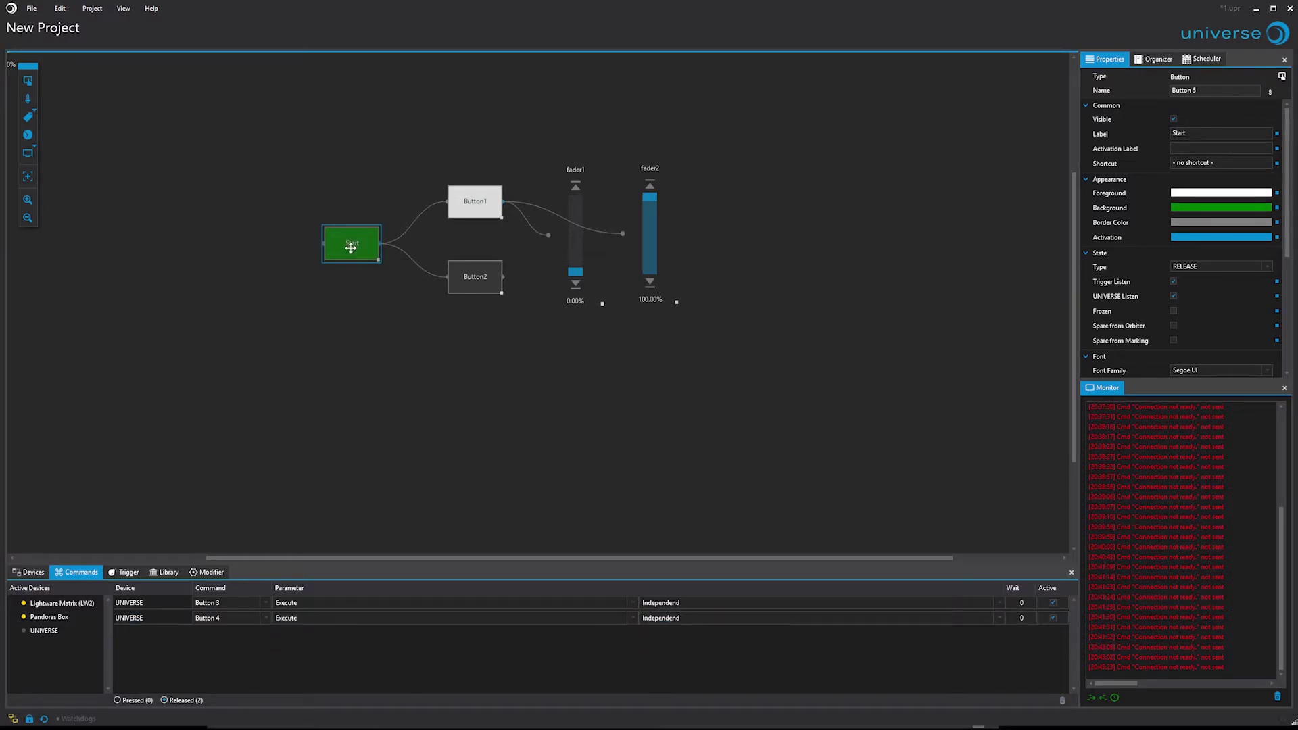
left_click(322, 603)
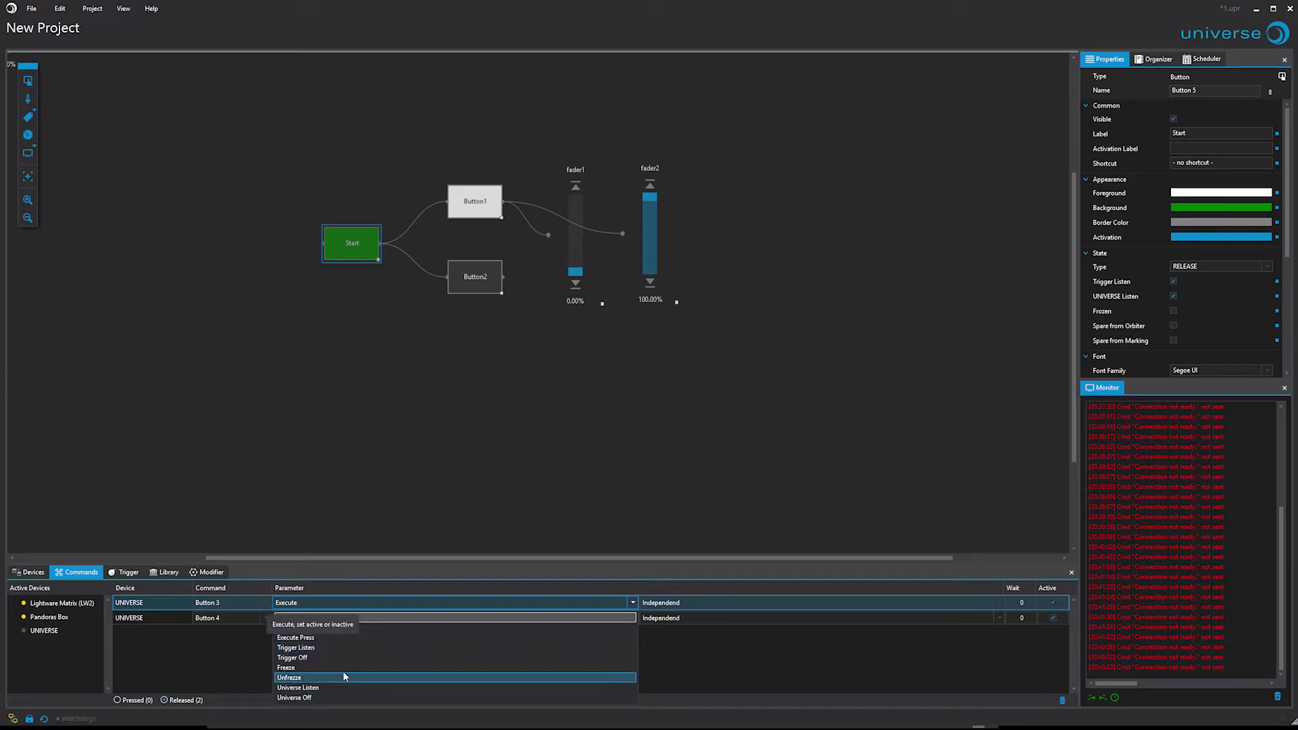
left_click(419, 456)
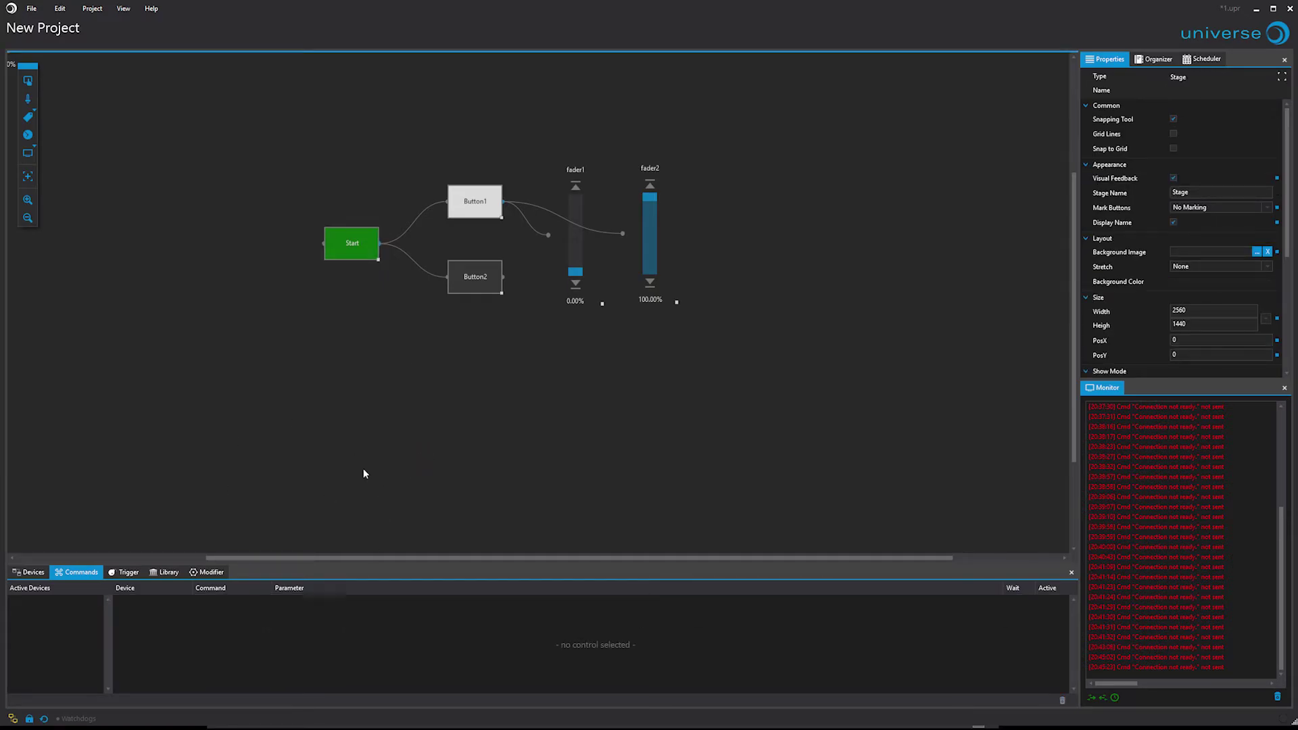